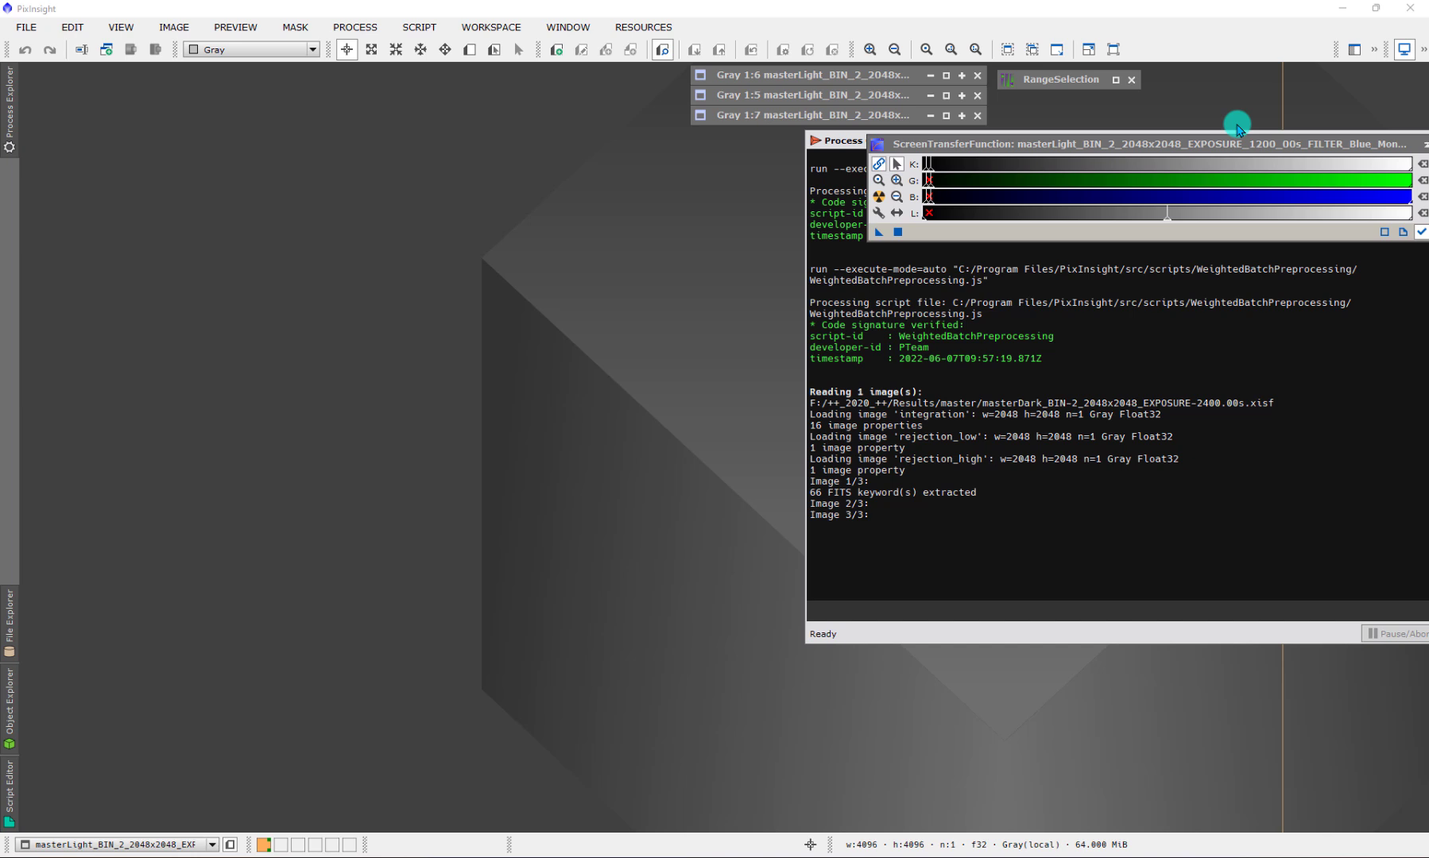
# Open the PROCESS menu in the menu bar.
pyautogui.click(353, 27)
# Launch CosmeticCorrection from PROCESS > All Processes.
pyautogui.moveTo(374, 49)
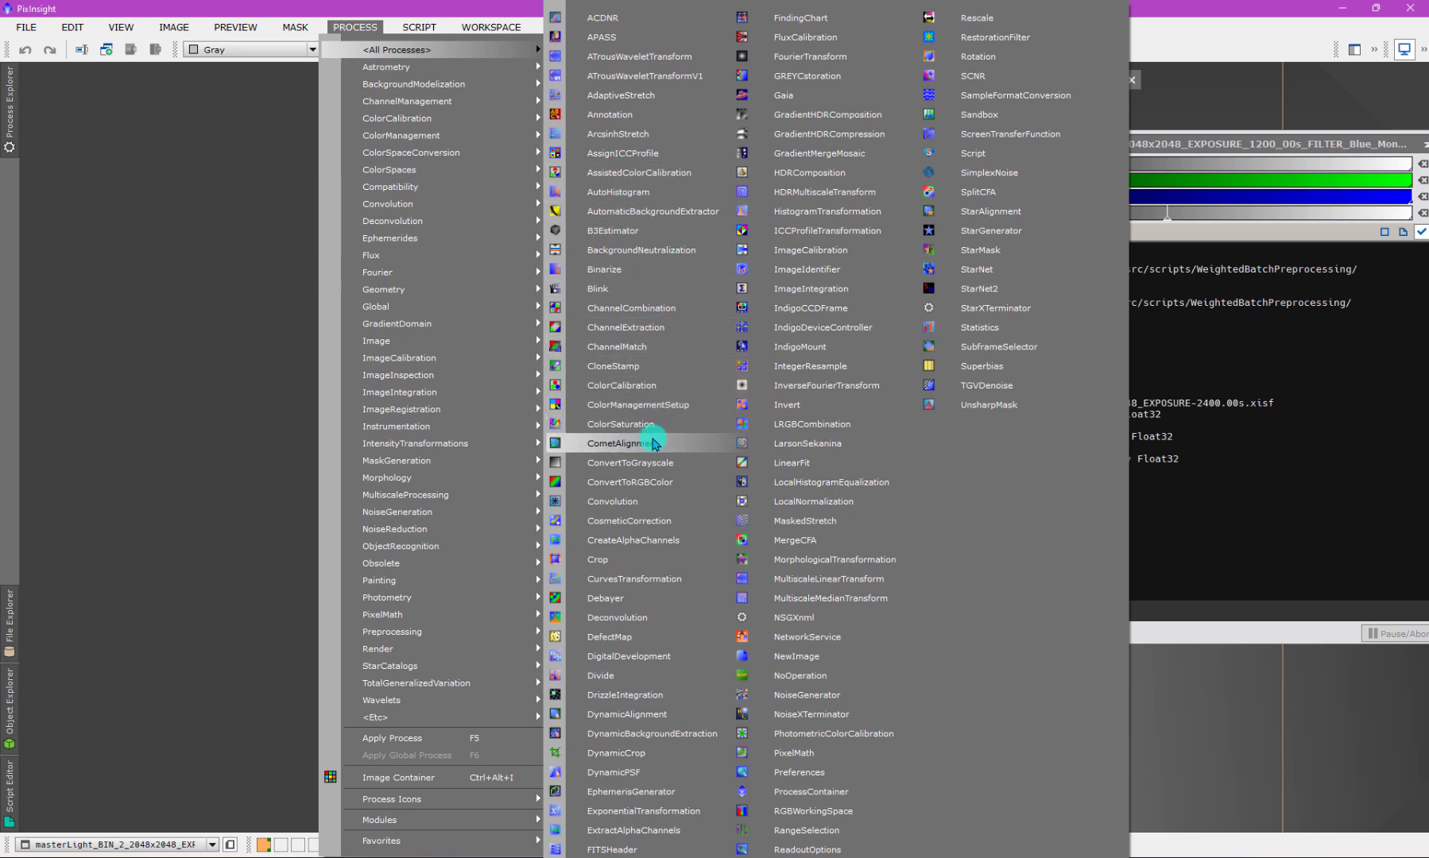
pyautogui.click(637, 523)
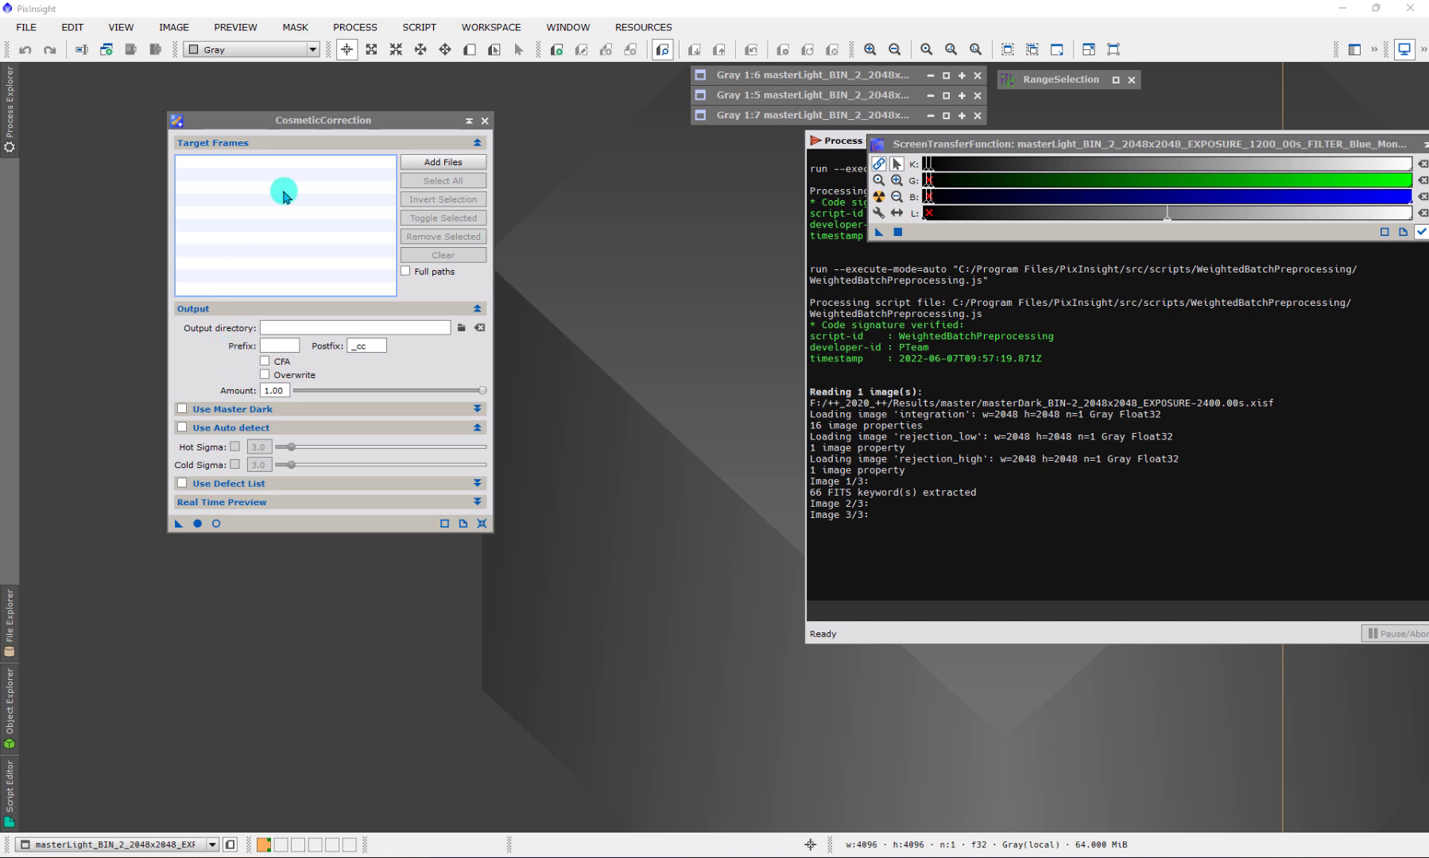
pyautogui.moveTo(309, 121); pyautogui.dragTo(288, 117)
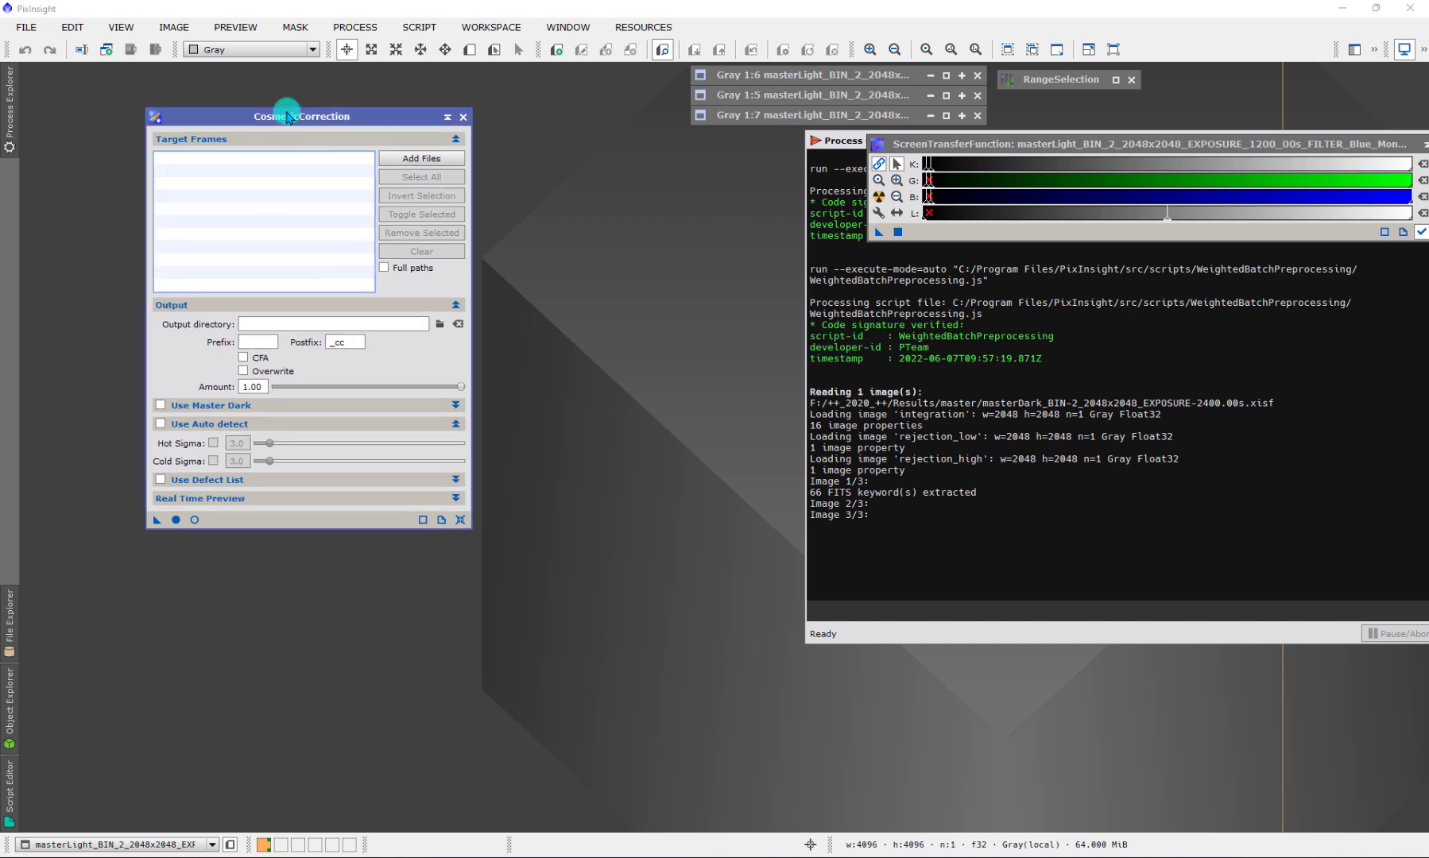
pyautogui.moveTo(288, 117); pyautogui.dragTo(285, 116)
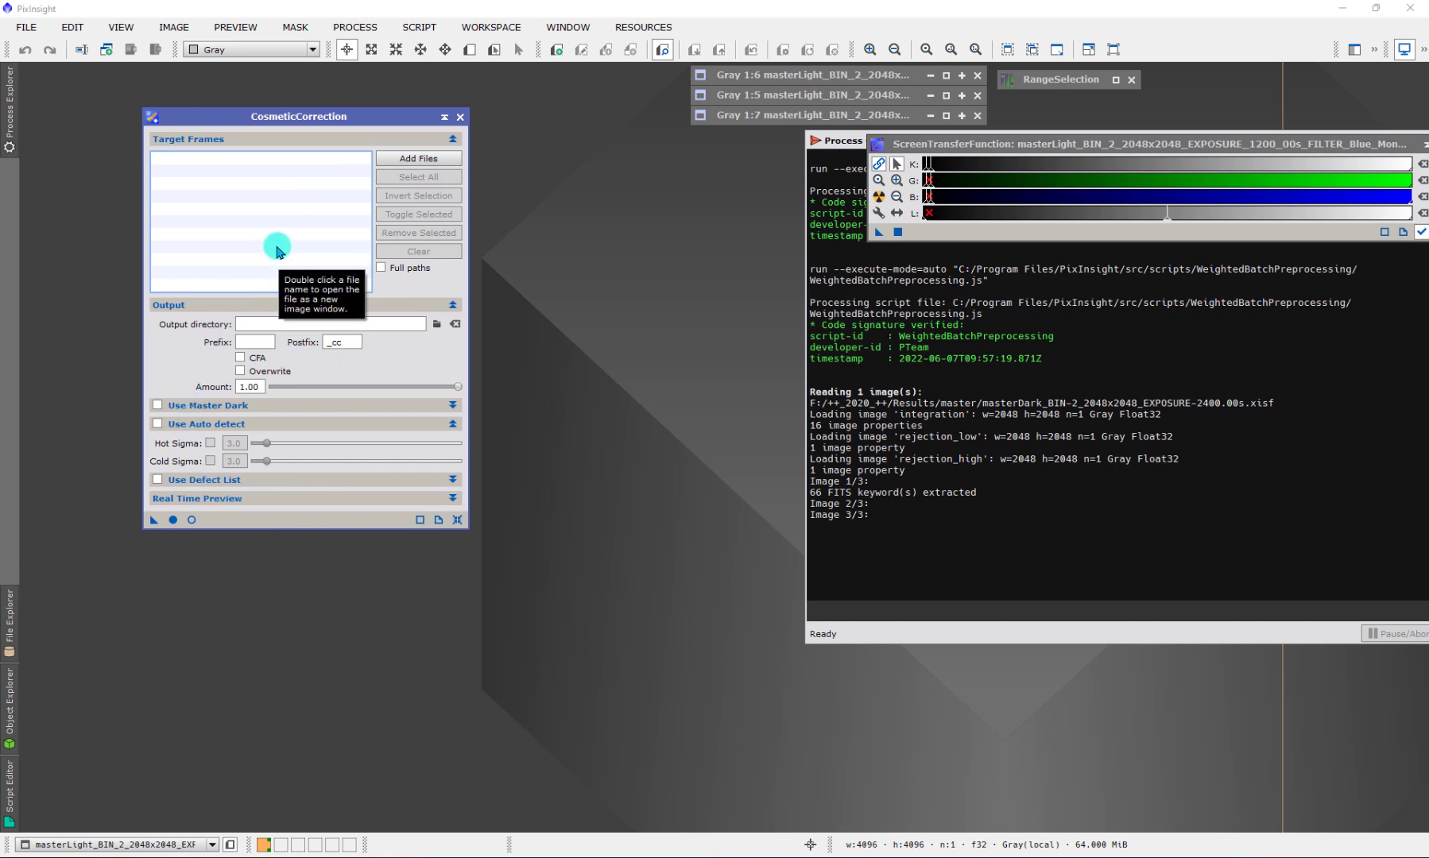
pyautogui.click(240, 357)
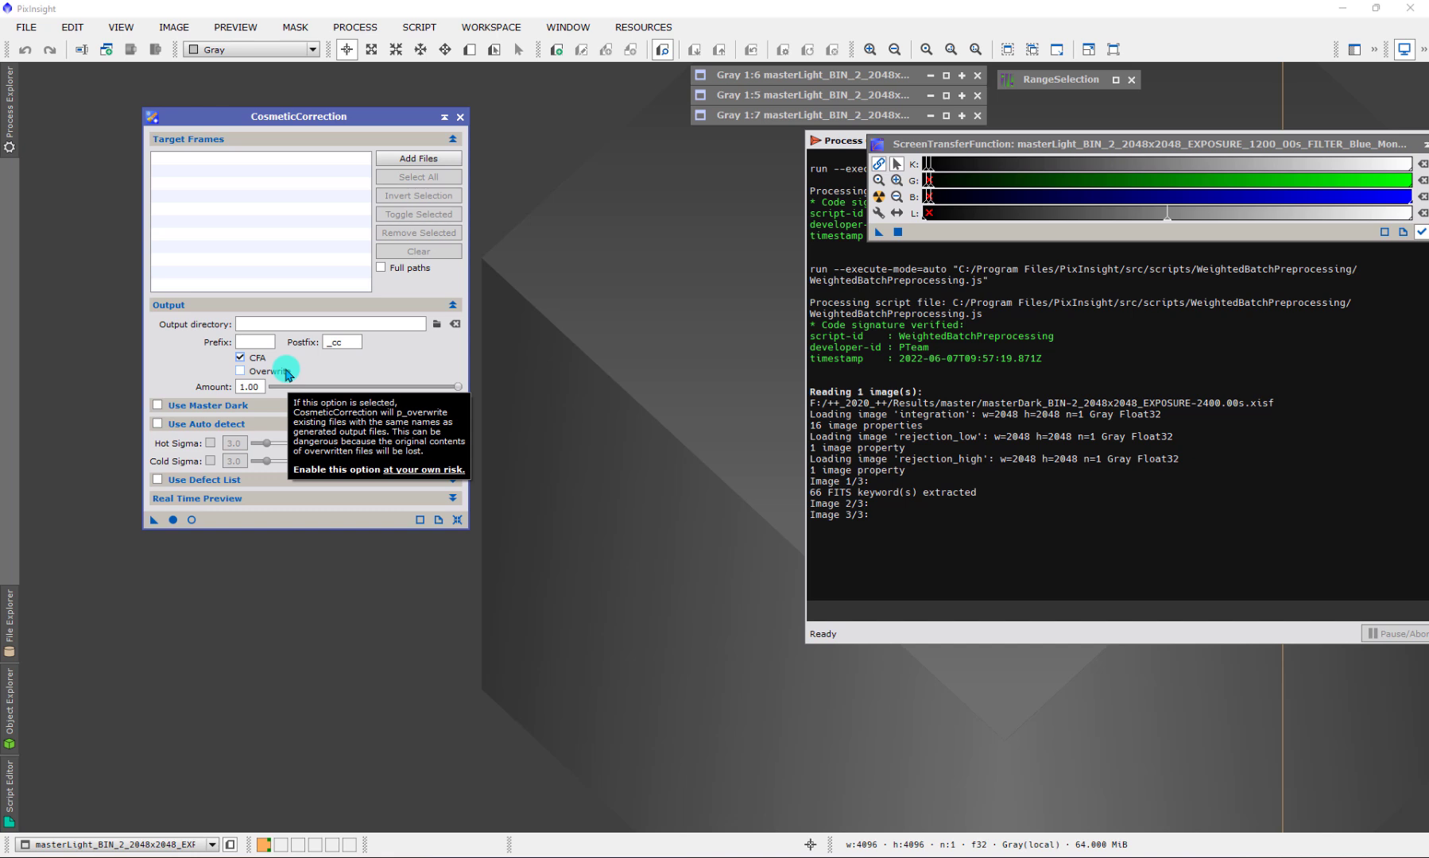
pyautogui.click(240, 357)
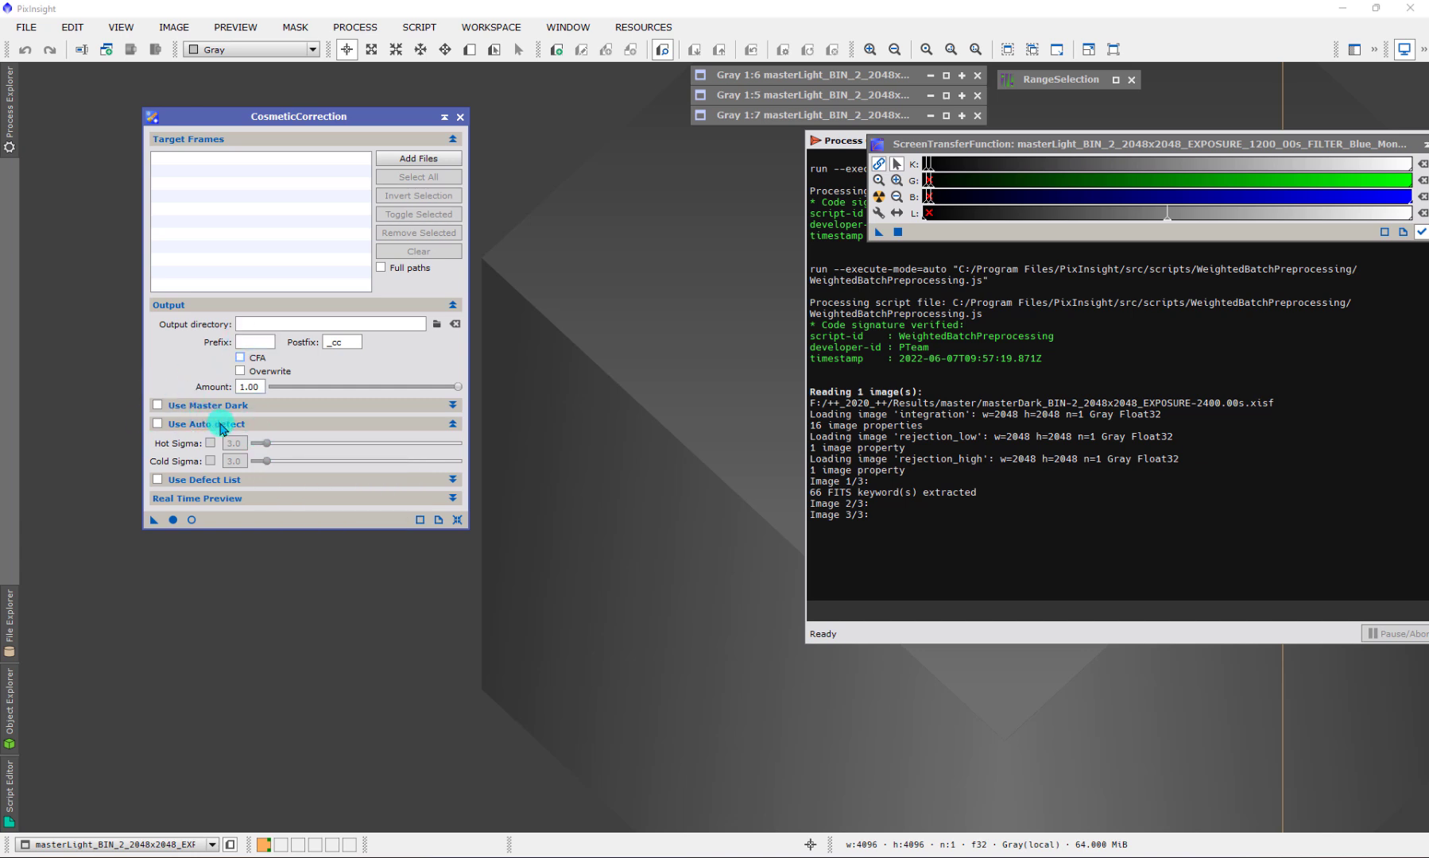
# Enable Use Auto detect and tick Hot Sigma, leaving it at 3.0 with Cold Sigma off.
pyautogui.click(156, 426)
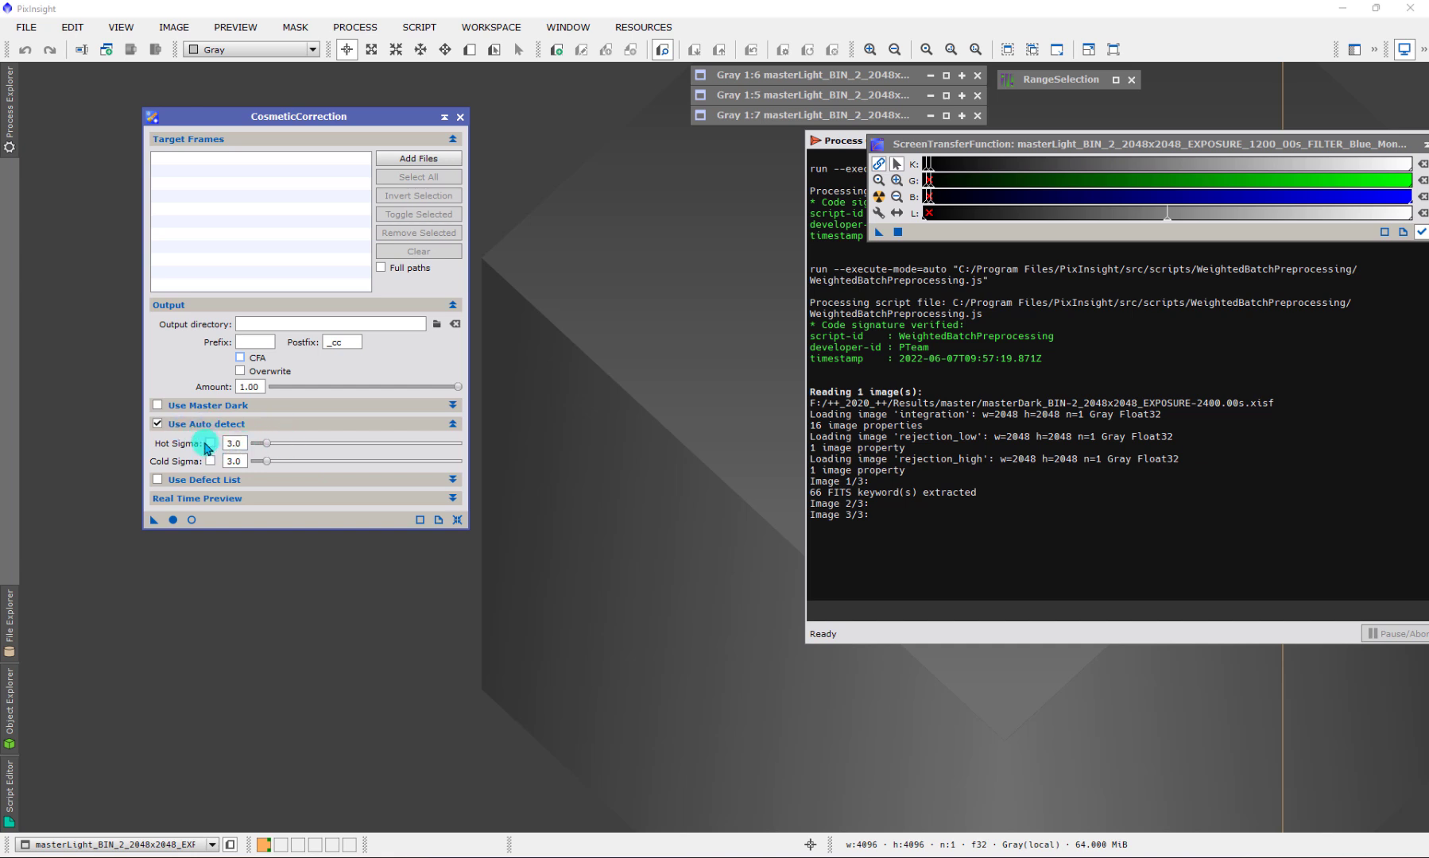
pyautogui.click(210, 443)
# Re-enter the Hot Sigma threshold as 3 and commit it.
pyautogui.moveTo(250, 464)
pyautogui.moveTo(298, 446)
pyautogui.doubleClick(235, 443)
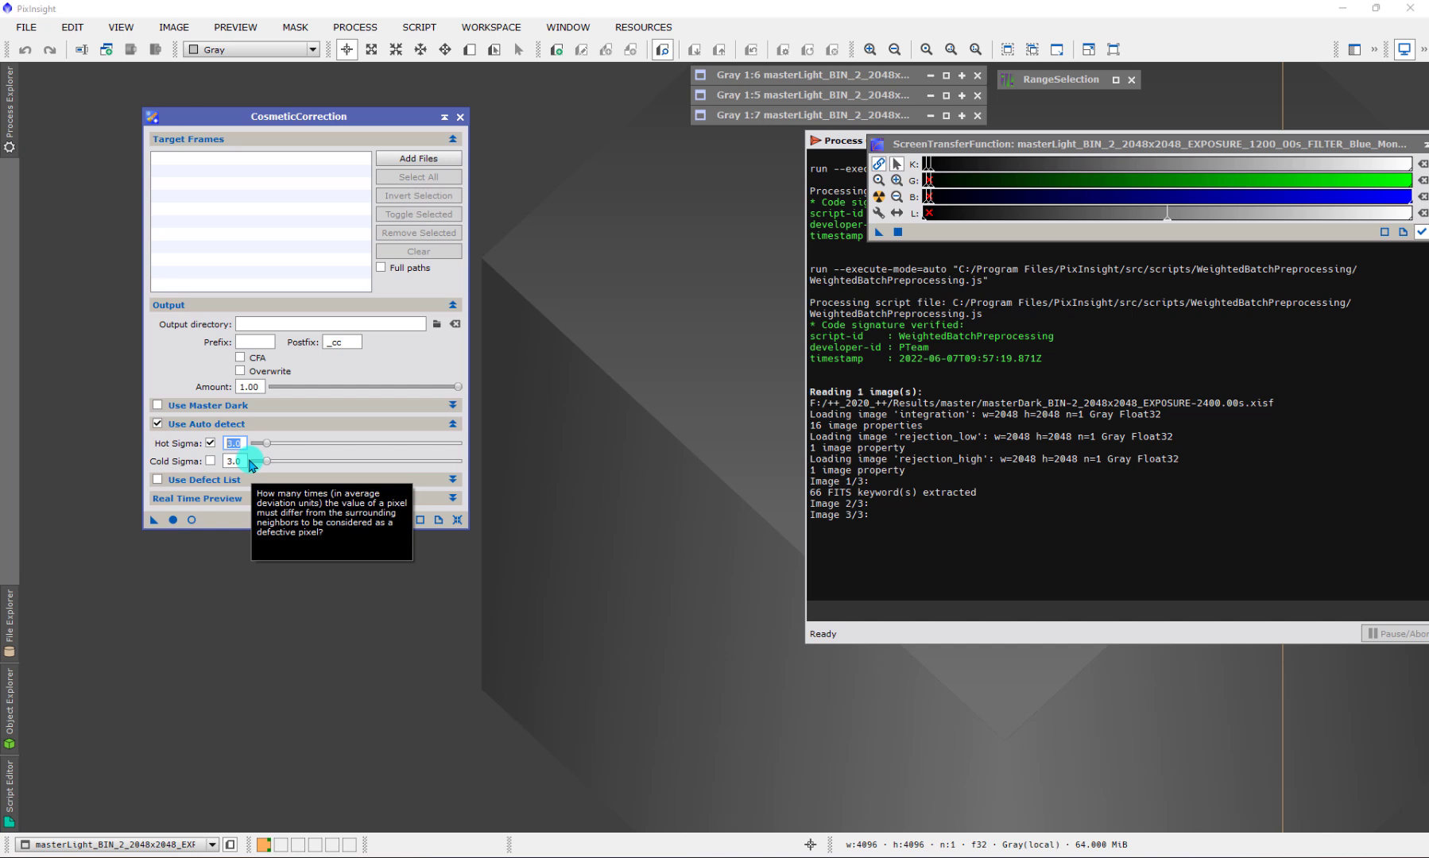
pyautogui.write('2')
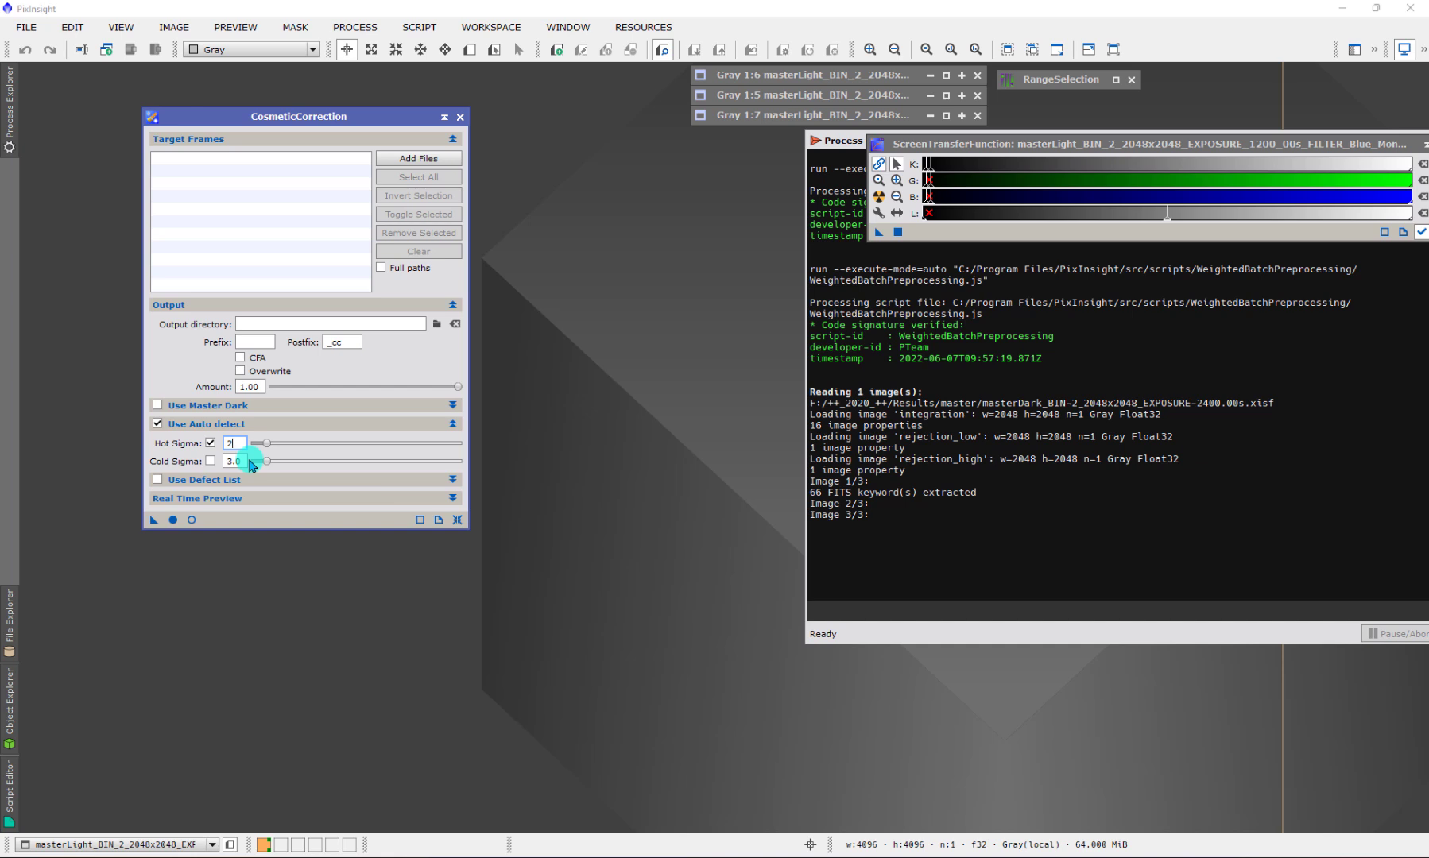
pyautogui.press('BackSpace')
pyautogui.write('3')
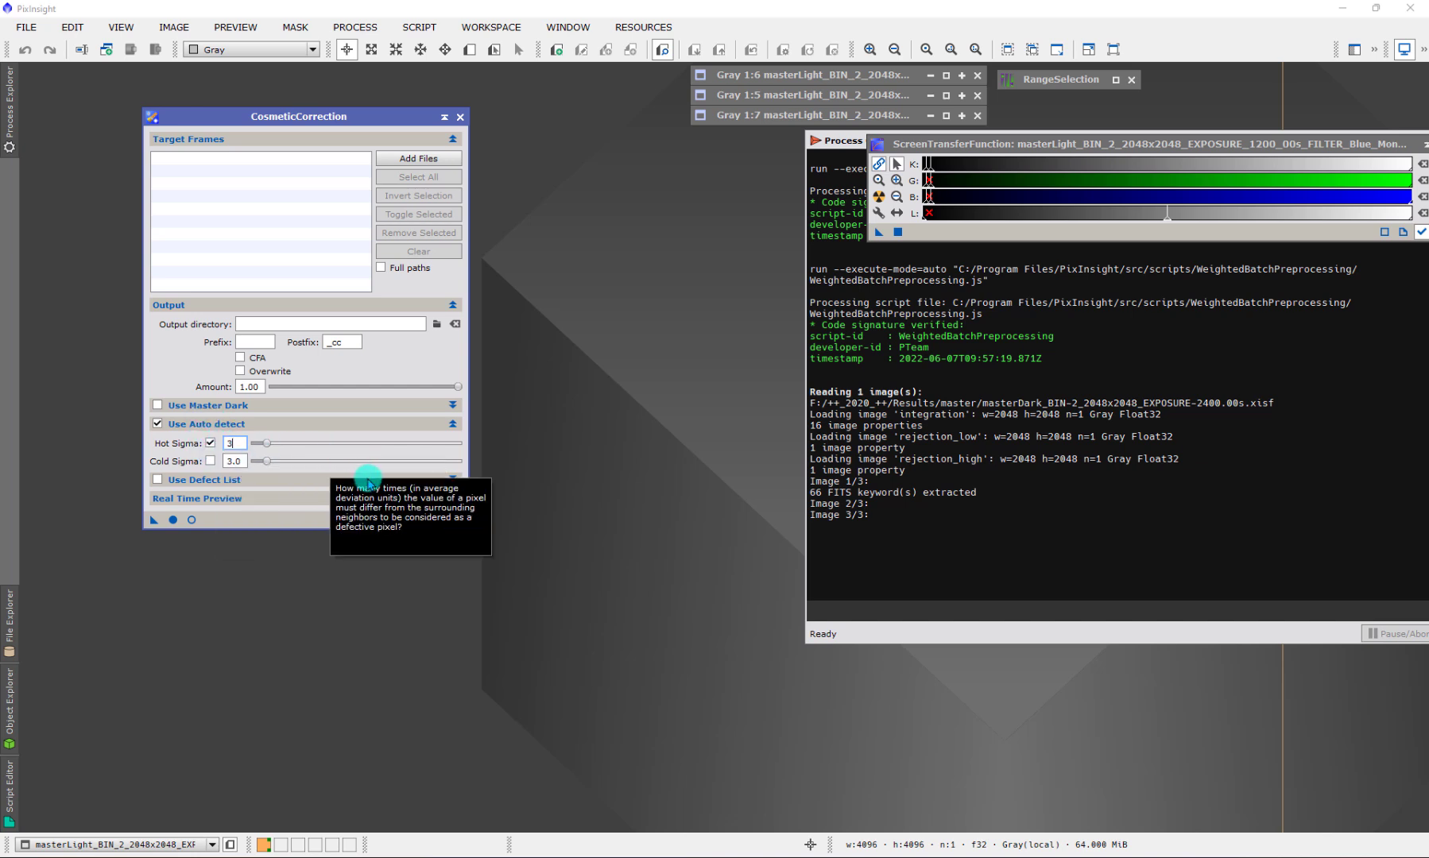
pyautogui.press('Return')
# Save the auto-detect settings as a workspace process icon named CC_auto and reposition it.
pyautogui.moveTo(154, 521); pyautogui.dragTo(136, 596)
pyautogui.click(187, 584)
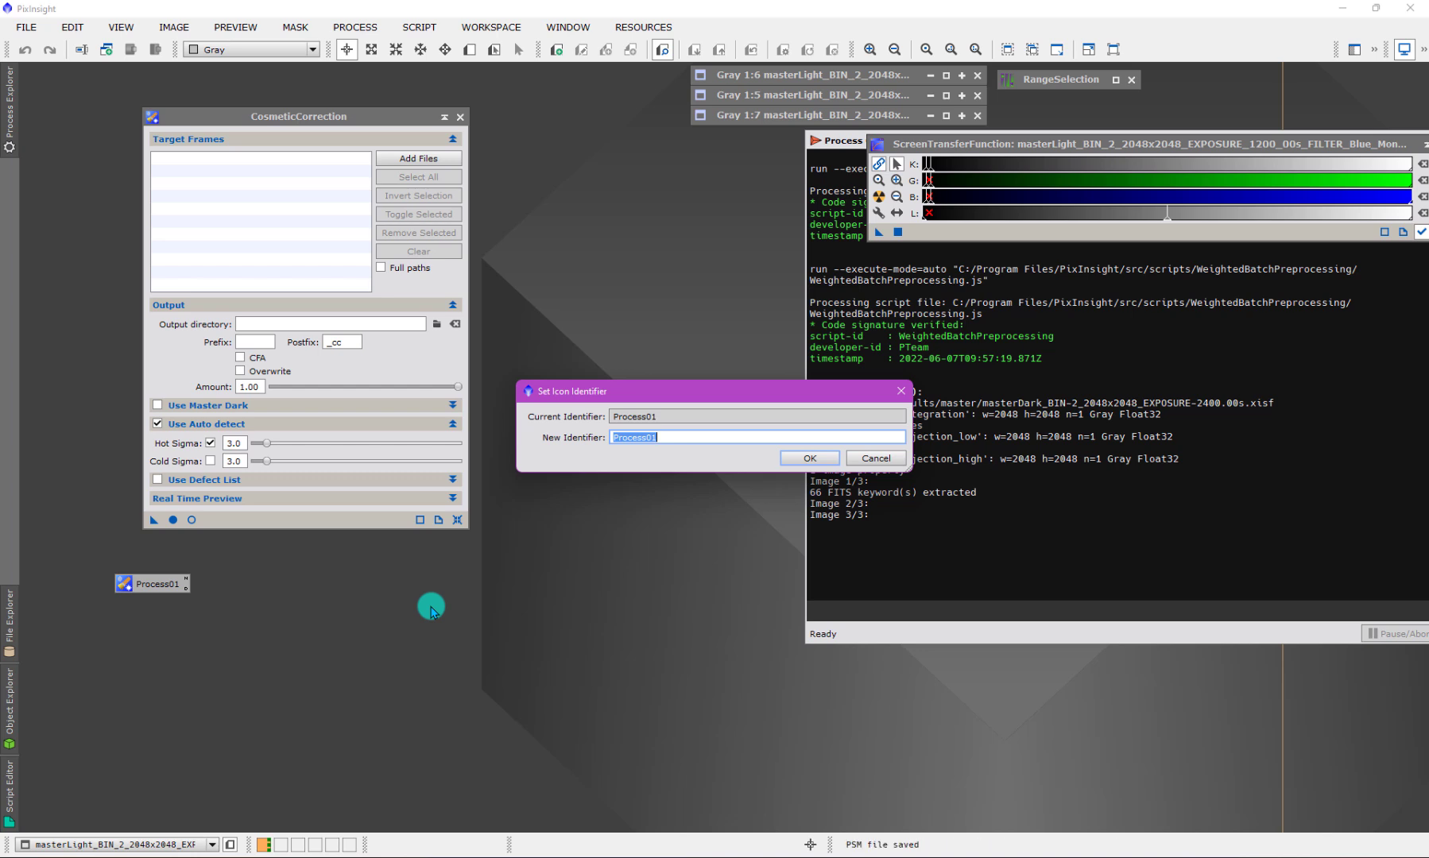
pyautogui.write('CC_auto')
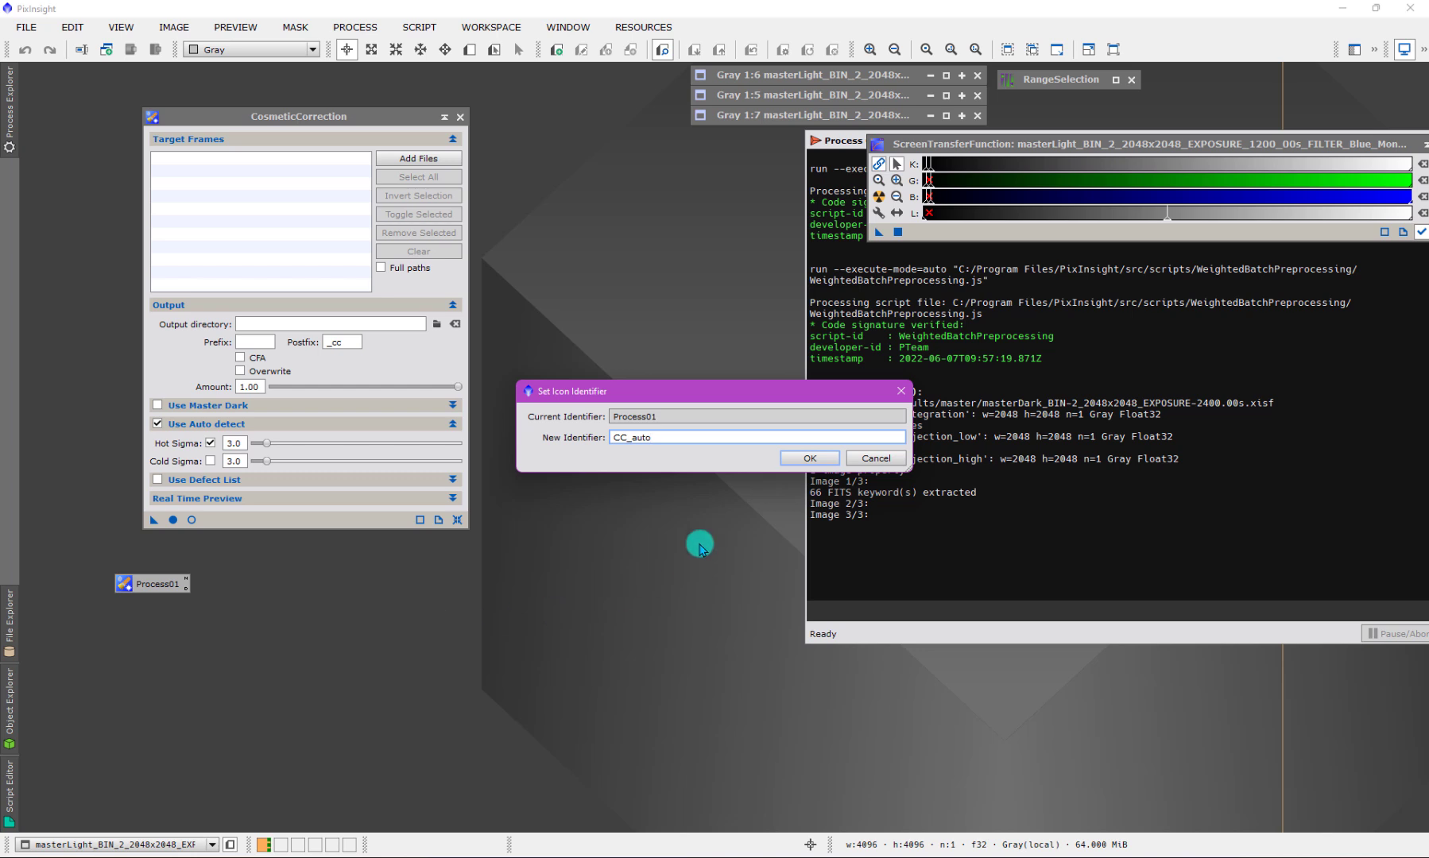
pyautogui.click(804, 458)
pyautogui.moveTo(173, 596); pyautogui.dragTo(126, 579)
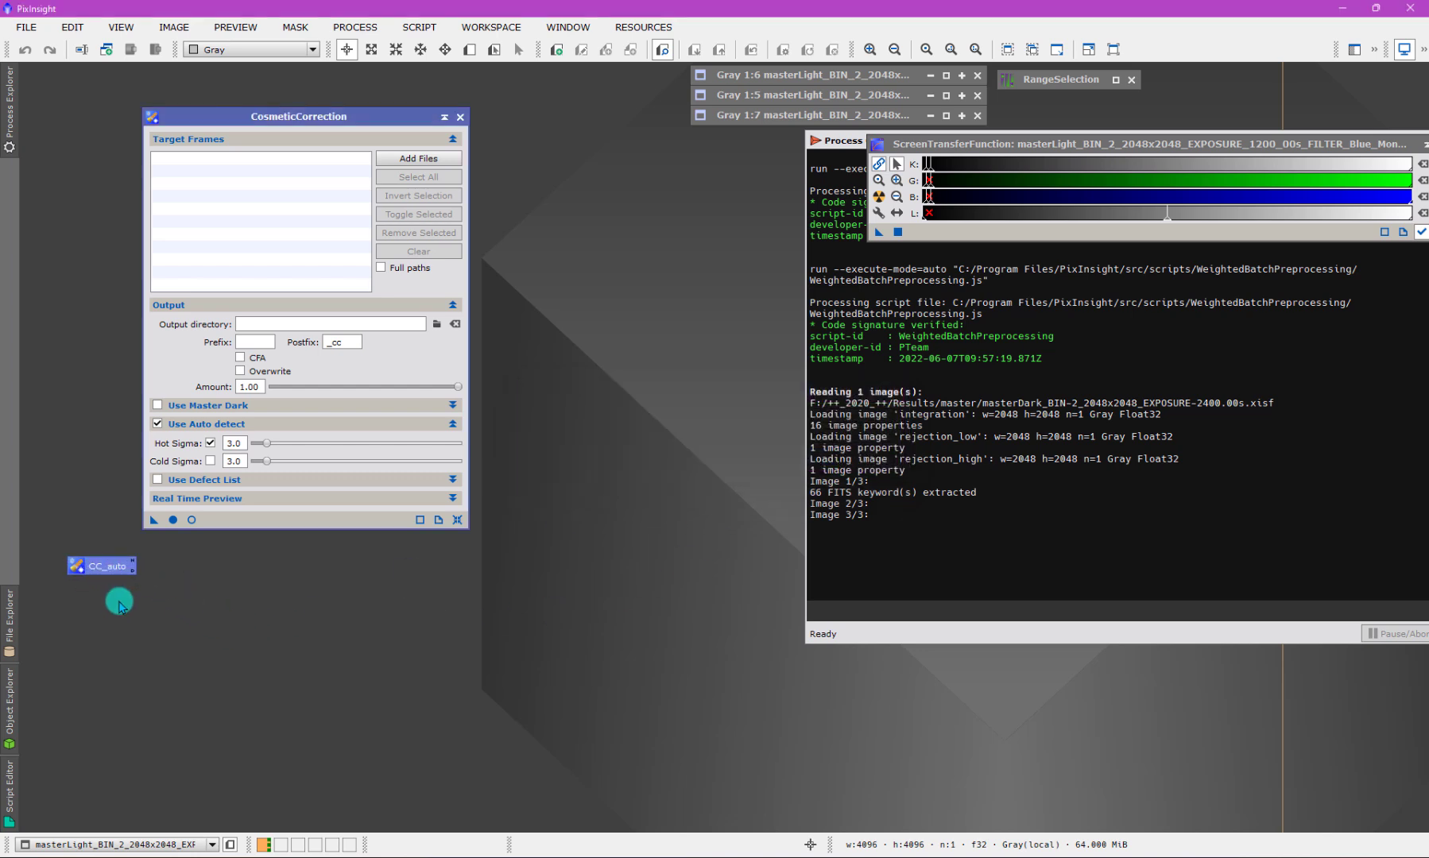
# Switch from auto detect to Use Master Dark and open the BIN-1 and BIN-2 master dark files.
pyautogui.click(158, 423)
pyautogui.click(158, 406)
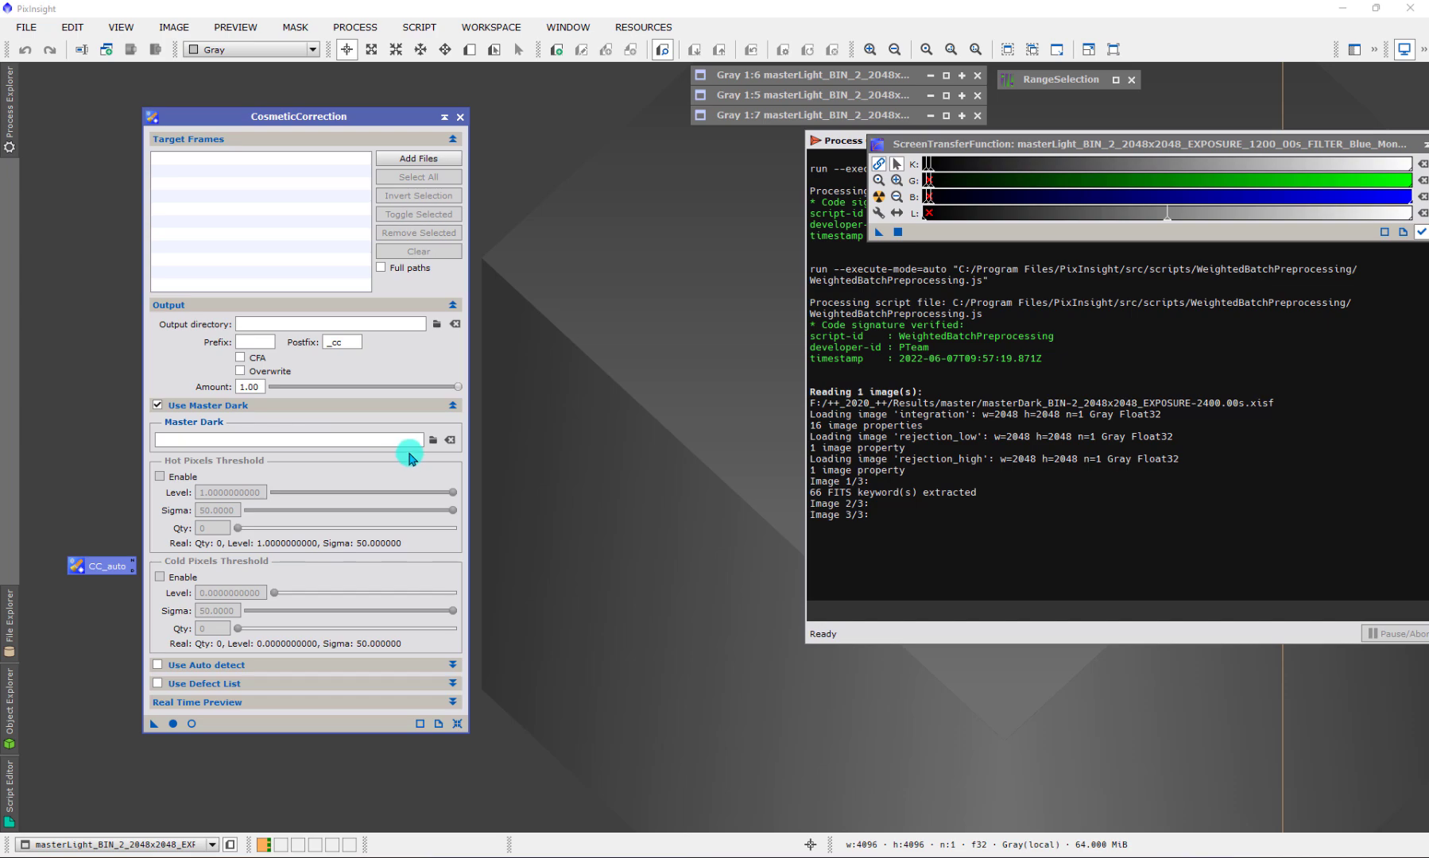
pyautogui.click(433, 439)
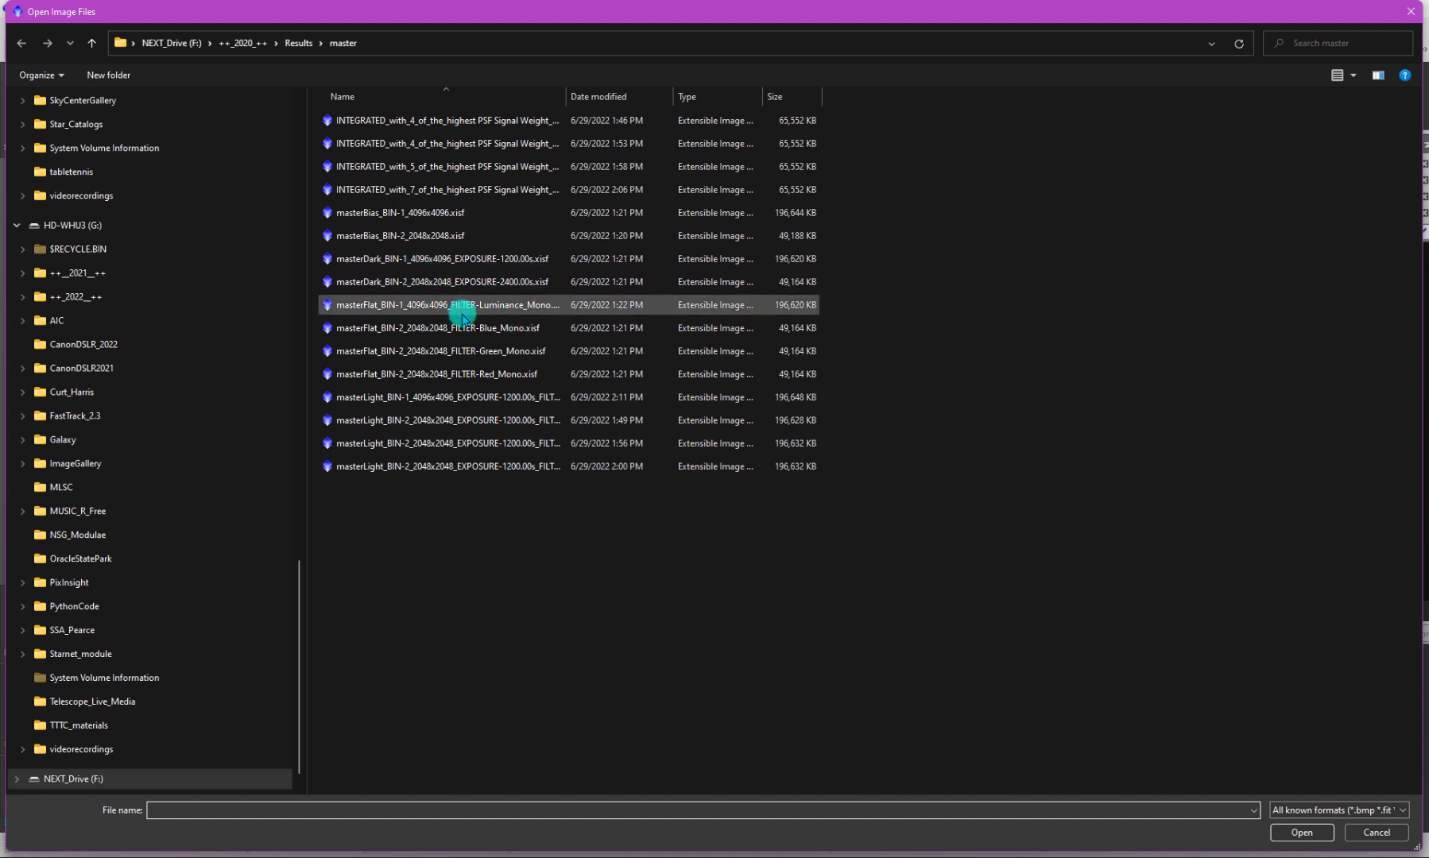
pyautogui.click(489, 262)
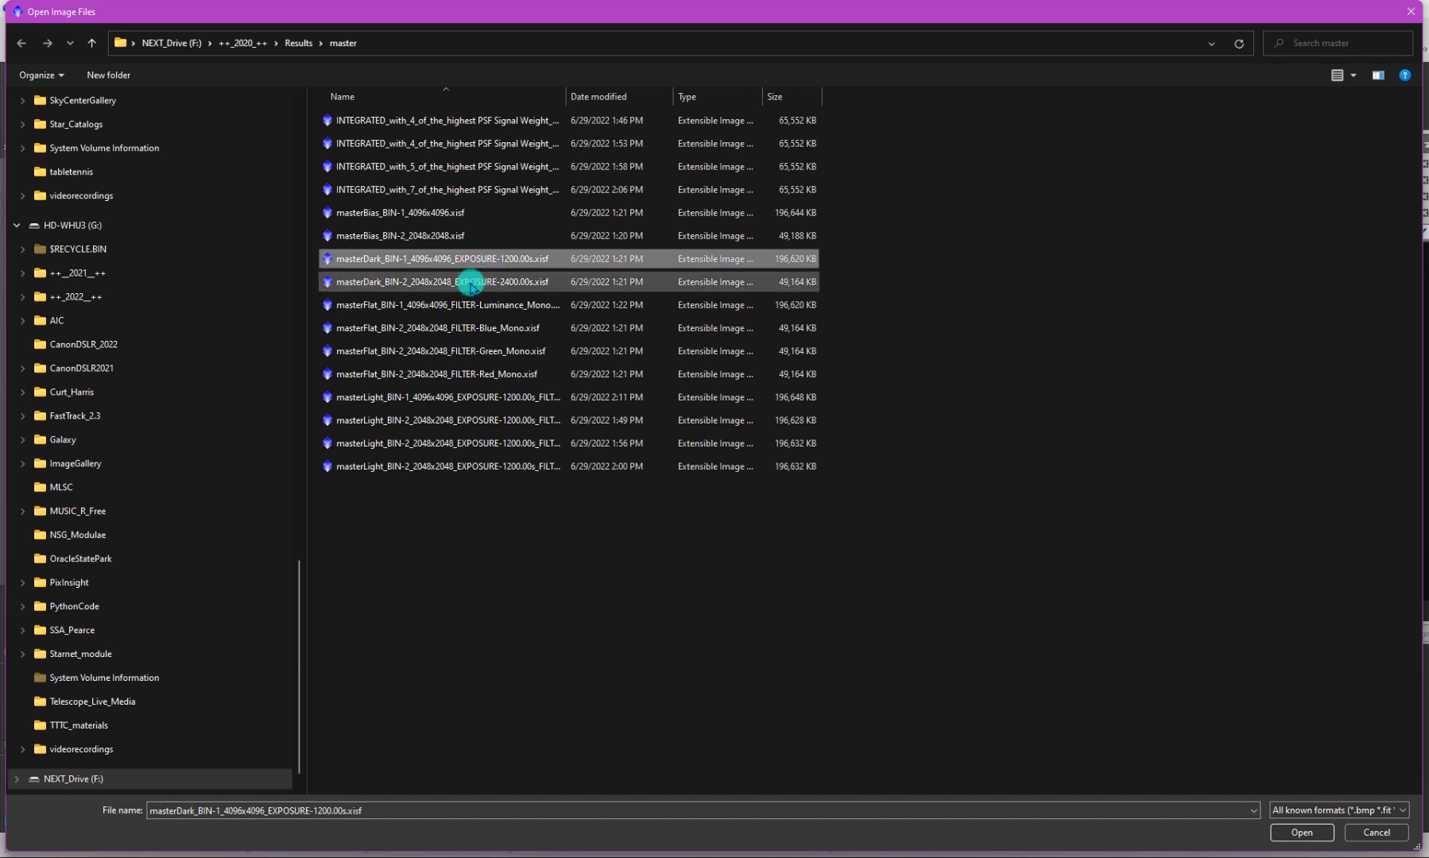
pyautogui.keyDown('shift'); pyautogui.click(471, 285); pyautogui.keyUp('shift')
pyautogui.click(1295, 832)
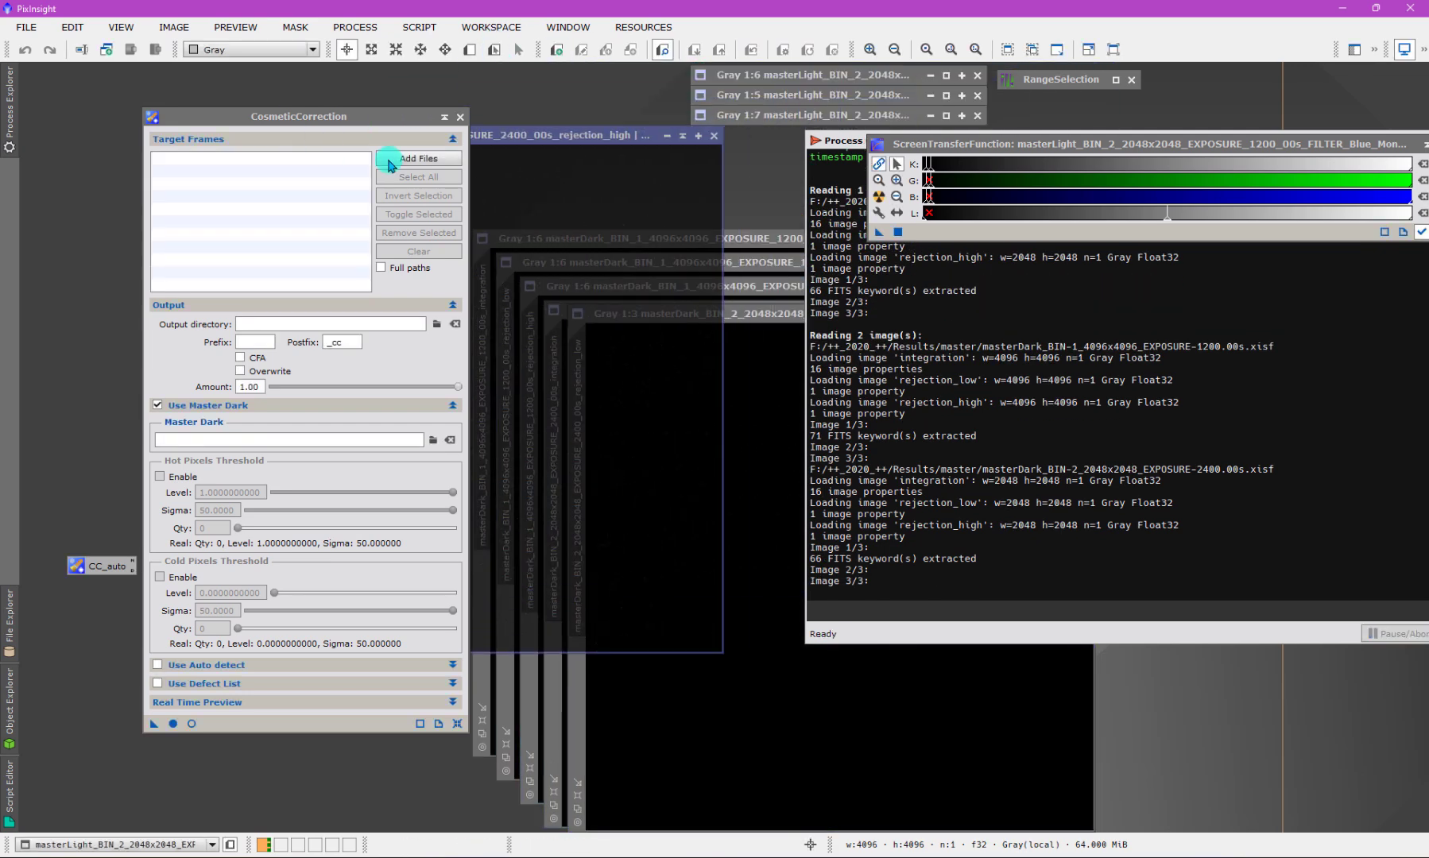
# Close the rejection_high and rejection_low images of both the 2x2 and 1x1 master darks.
pyautogui.click(714, 135)
pyautogui.moveTo(736, 309); pyautogui.dragTo(329, 306)
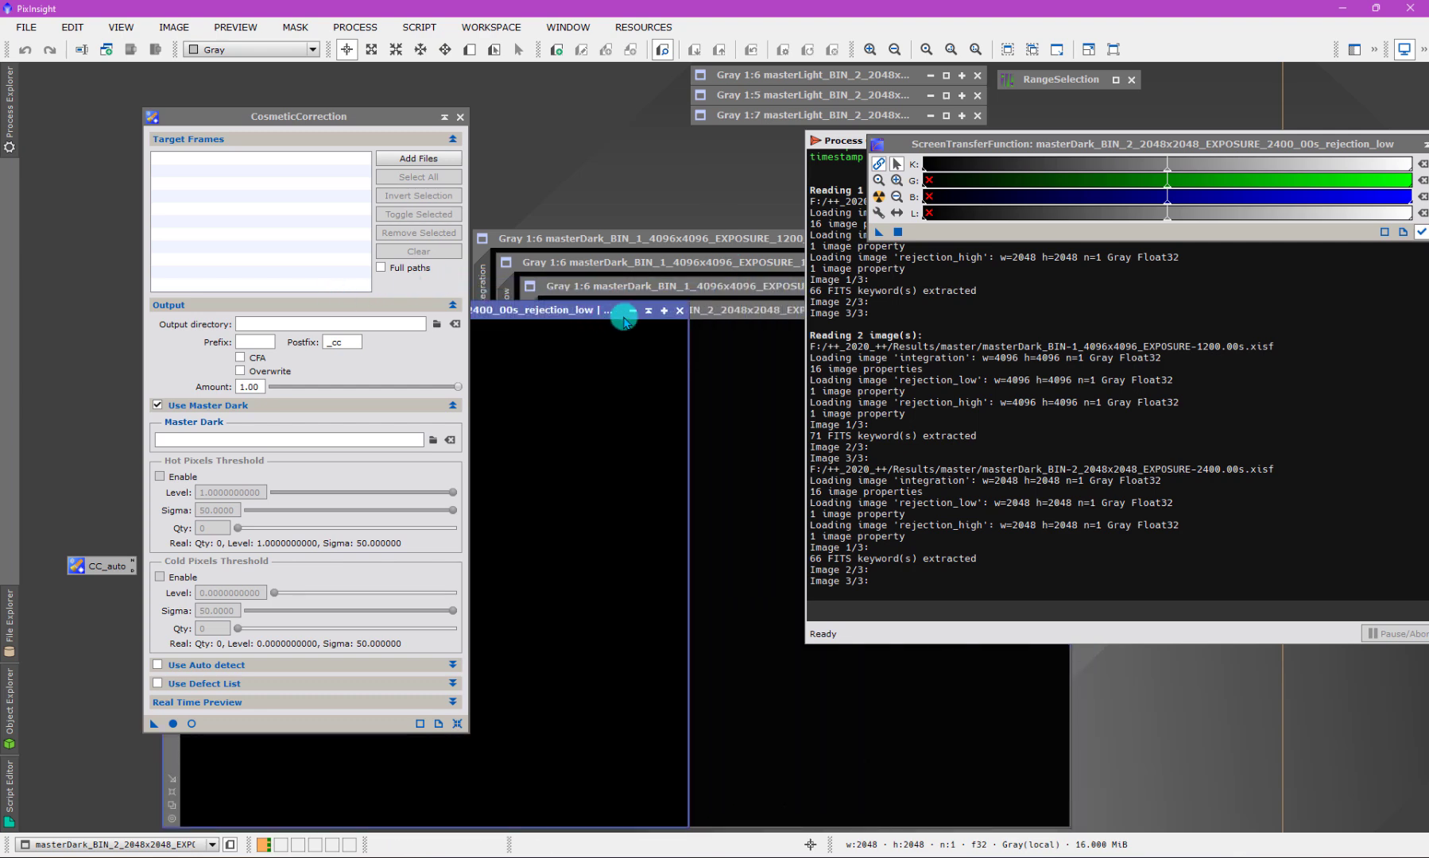
pyautogui.click(680, 314)
pyautogui.click(705, 295)
pyautogui.moveTo(707, 293); pyautogui.dragTo(463, 284)
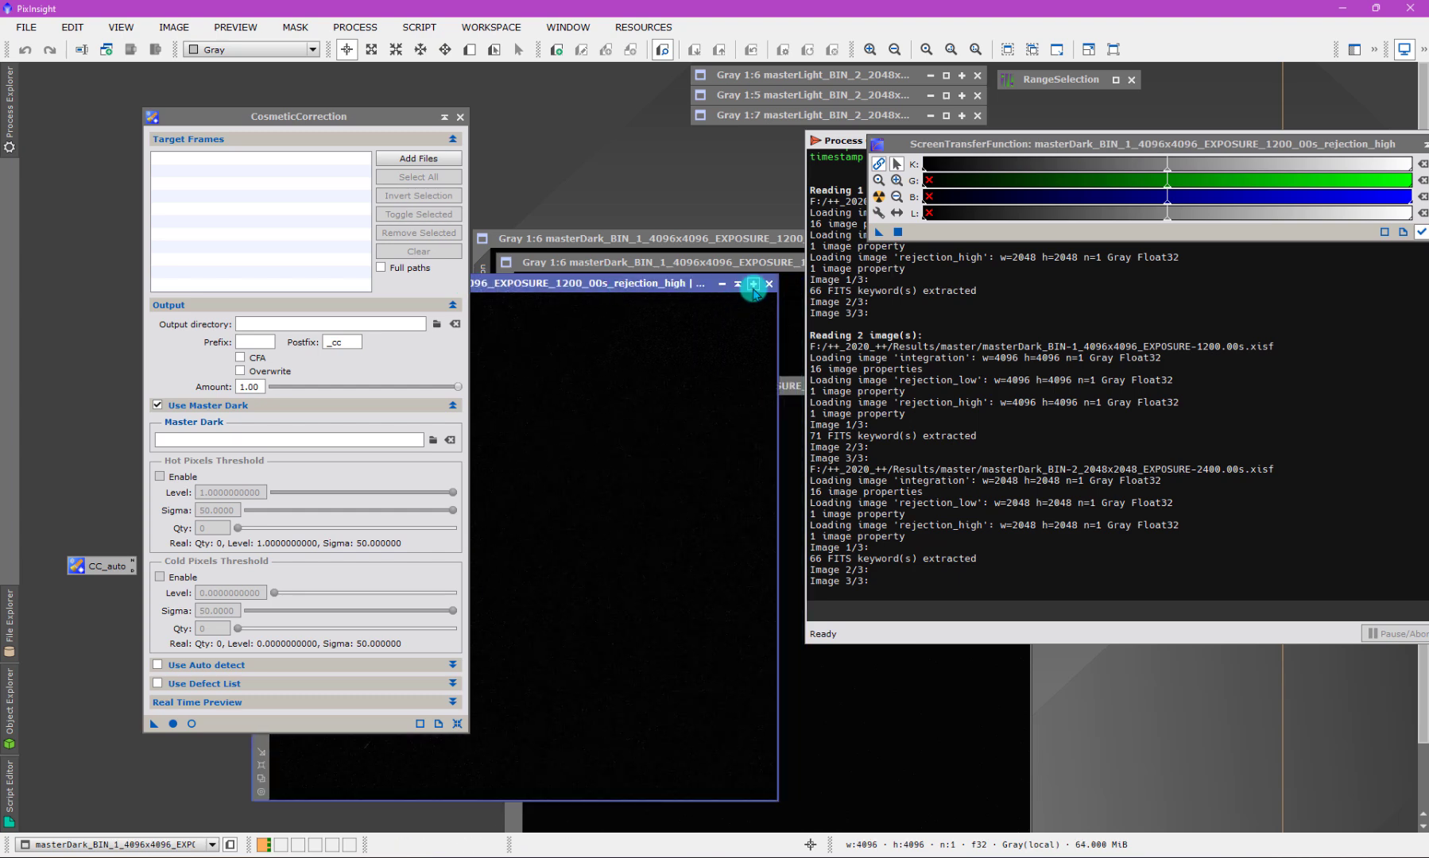
pyautogui.click(767, 284)
pyautogui.moveTo(774, 262); pyautogui.dragTo(638, 270)
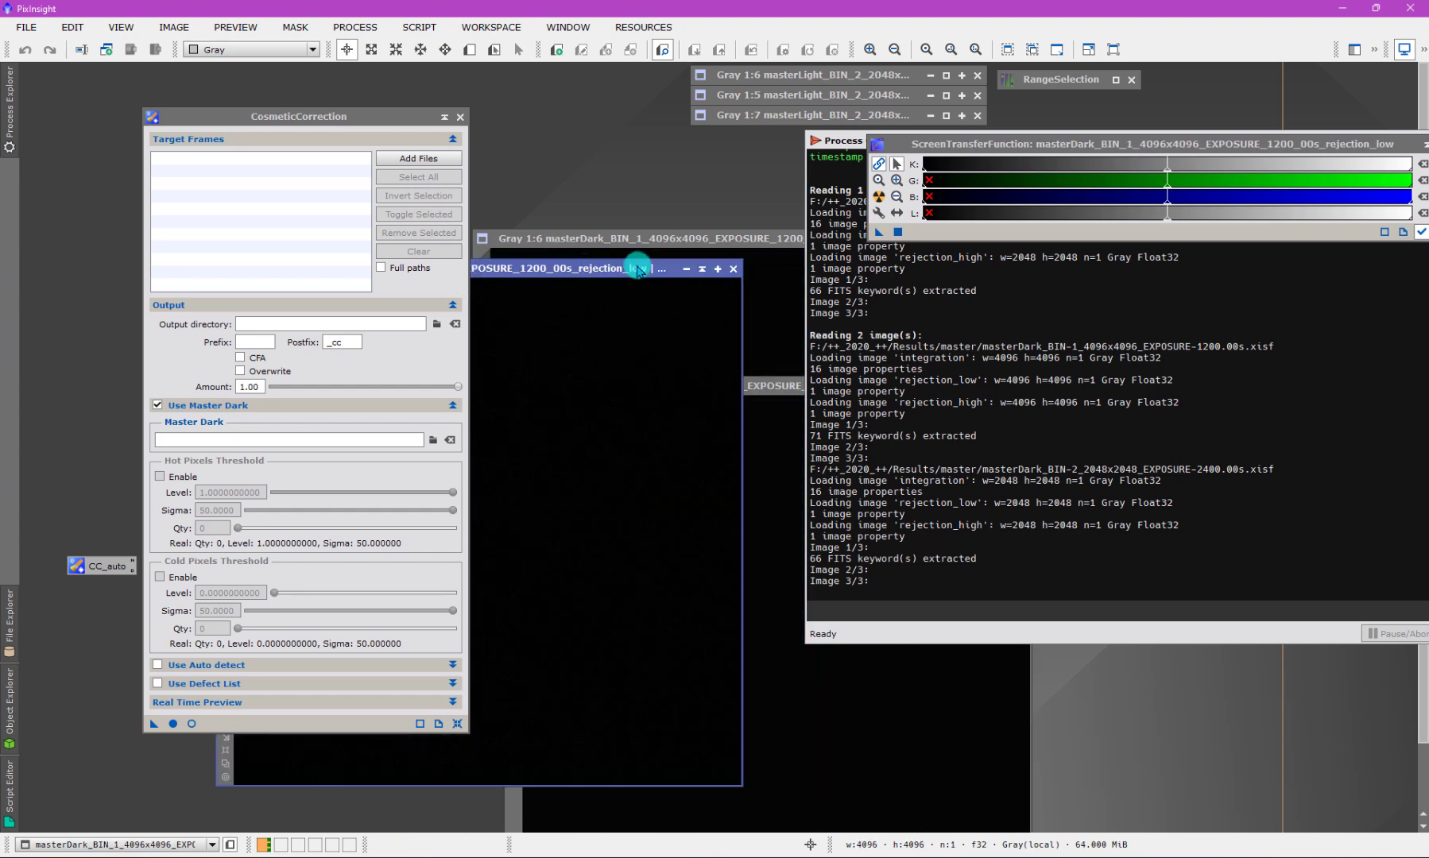
pyautogui.click(735, 269)
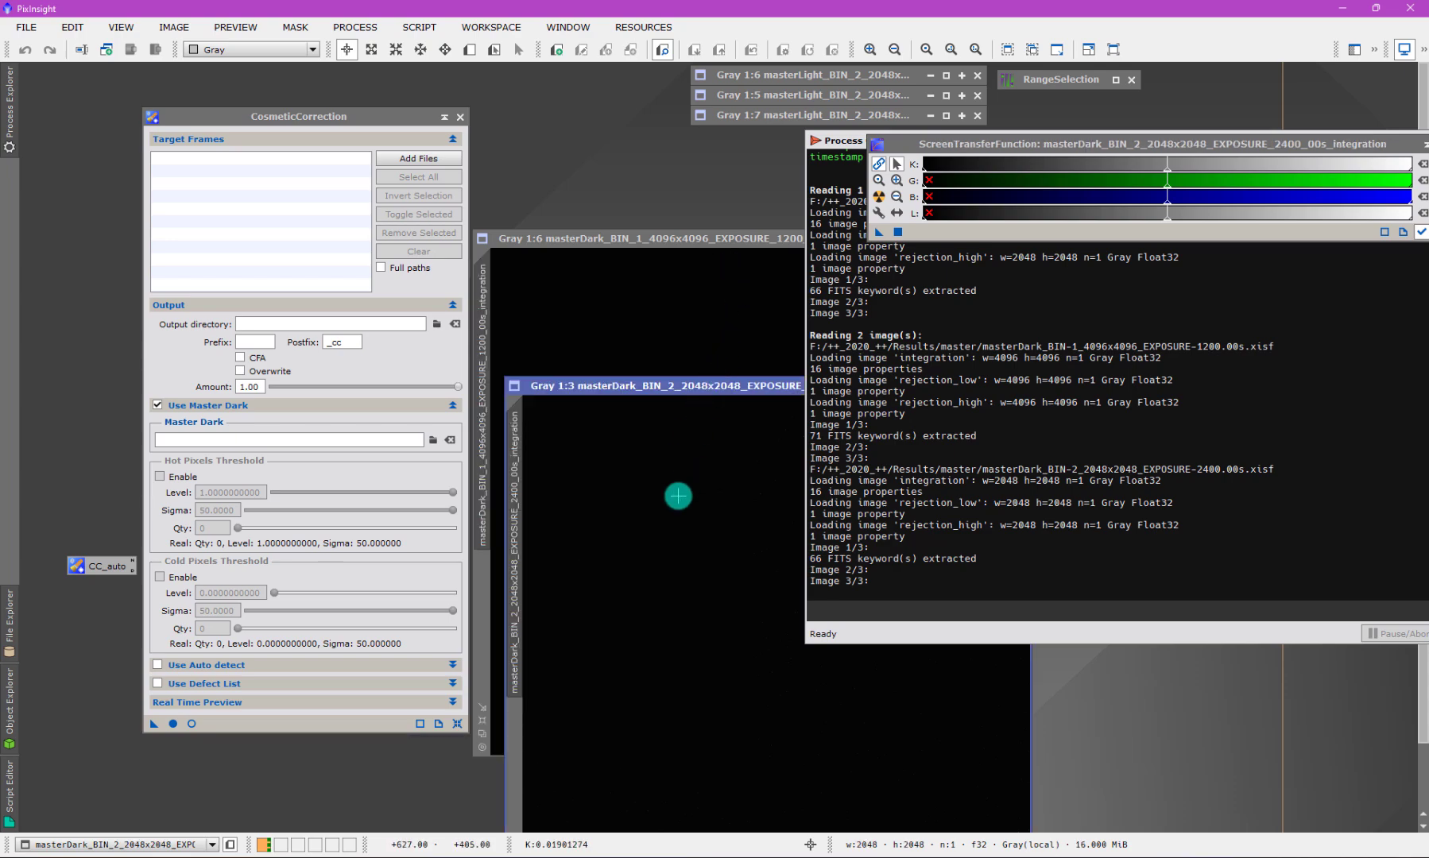
# Auto-stretch both master darks with Ctrl+A and rearrange their windows and the CosmeticCorrection panel.
pyautogui.hotkey('ctrl', 'a')
pyautogui.click(625, 316)
pyautogui.hotkey('ctrl', 'a')
pyautogui.moveTo(628, 239); pyautogui.dragTo(485, 131)
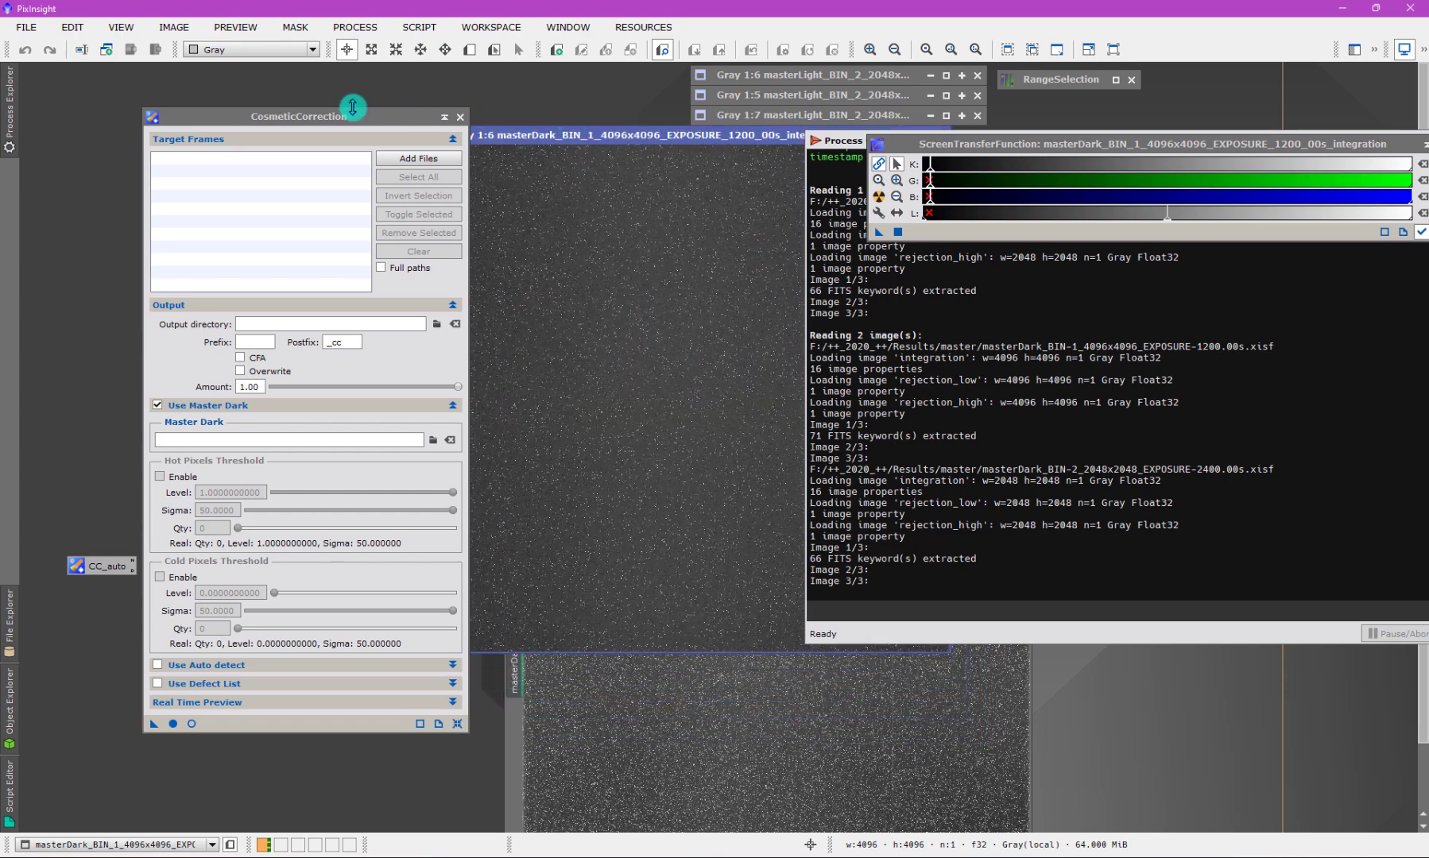
pyautogui.moveTo(352, 107); pyautogui.dragTo(276, 80)
pyautogui.moveTo(517, 131); pyautogui.dragTo(544, 108)
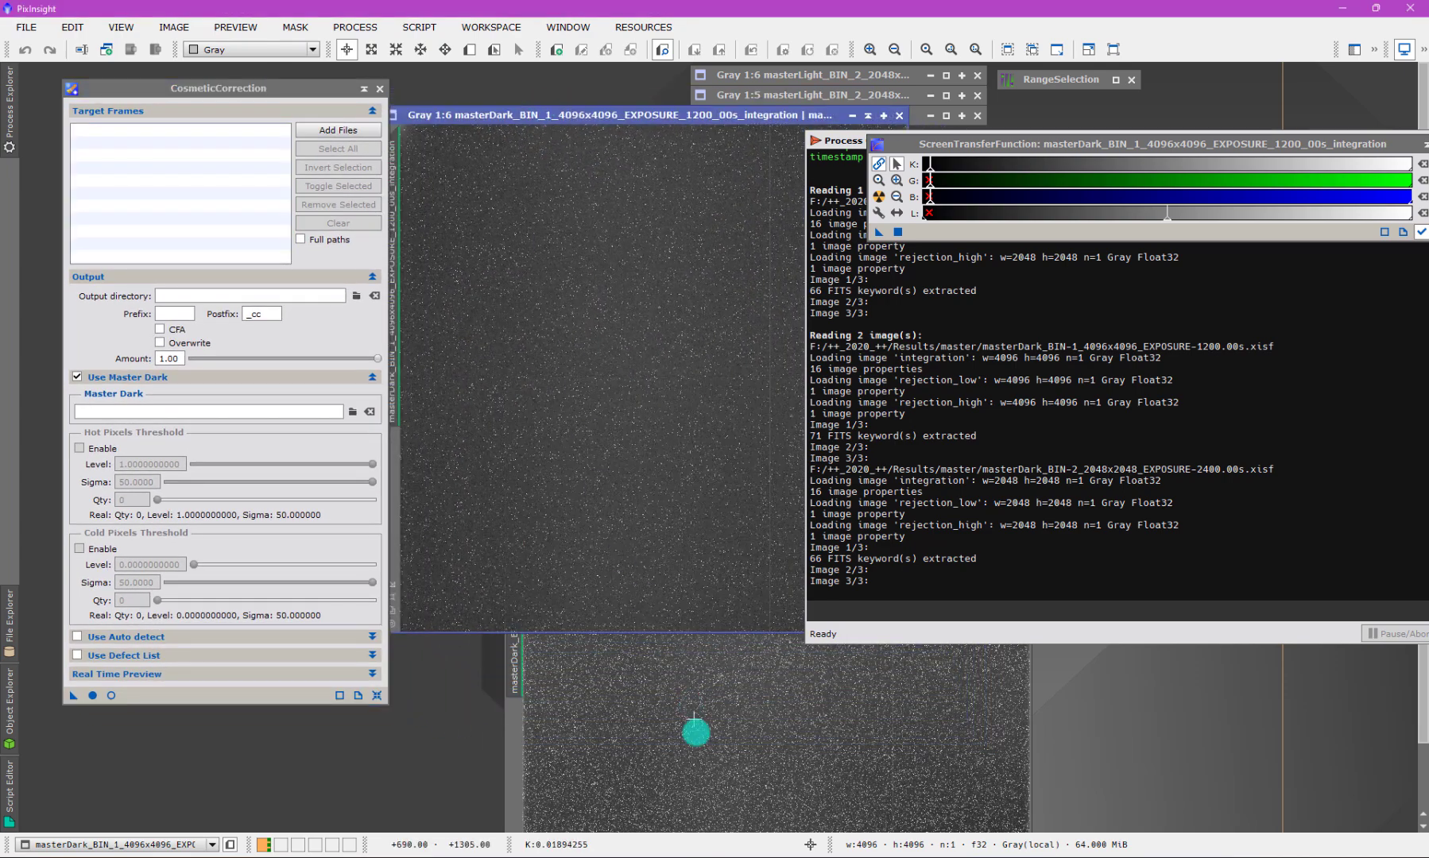
pyautogui.click(693, 720)
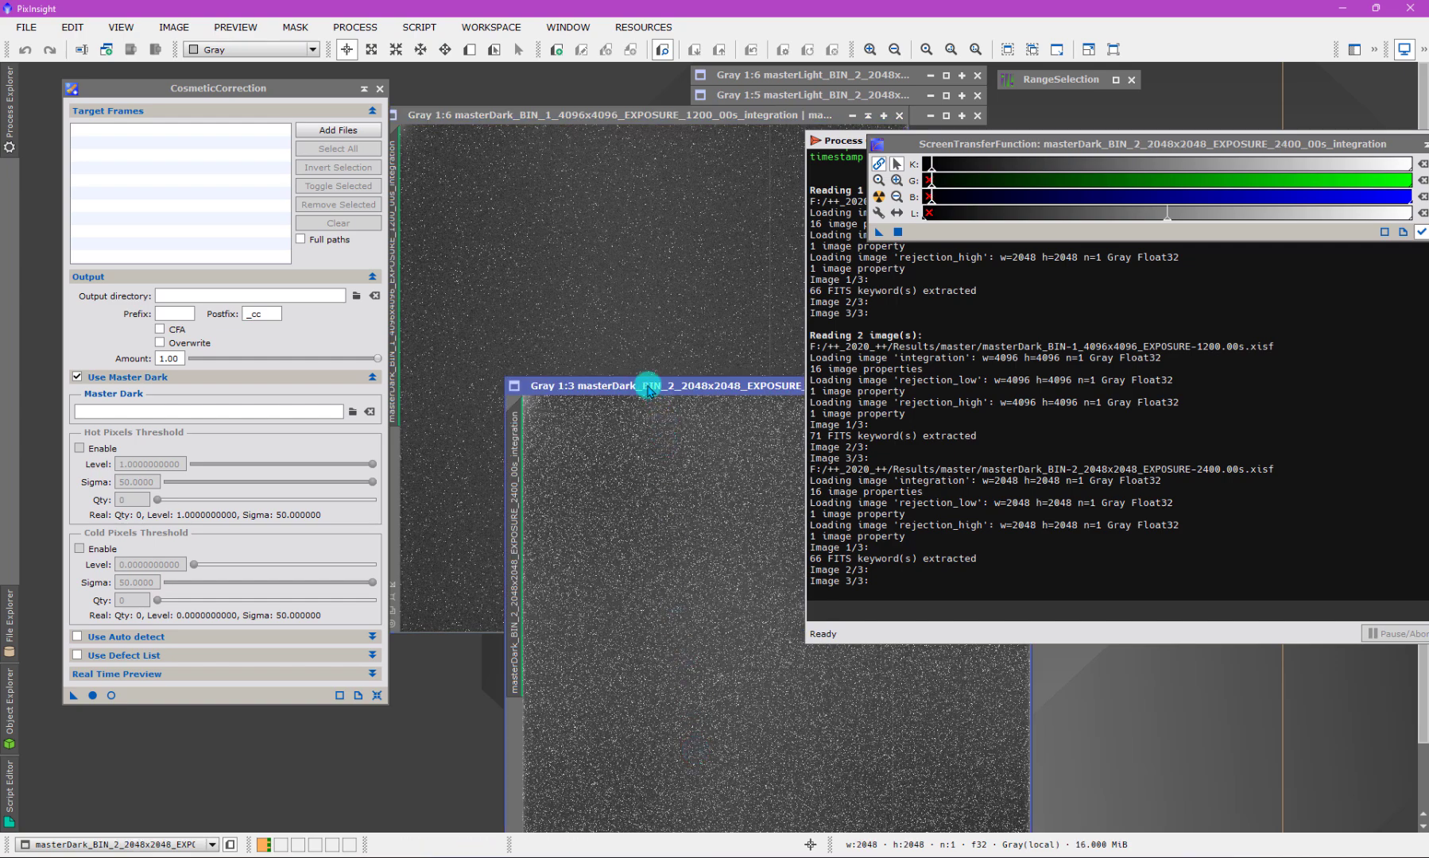
pyautogui.moveTo(648, 387); pyautogui.dragTo(561, 322)
# Zoom the BIN-1 1200 s master dark to 3:1 to inspect its hot pixels.
pyautogui.click(596, 234)
pyautogui.scroll(2, 616, 369)
pyautogui.scroll(6, 617, 369)
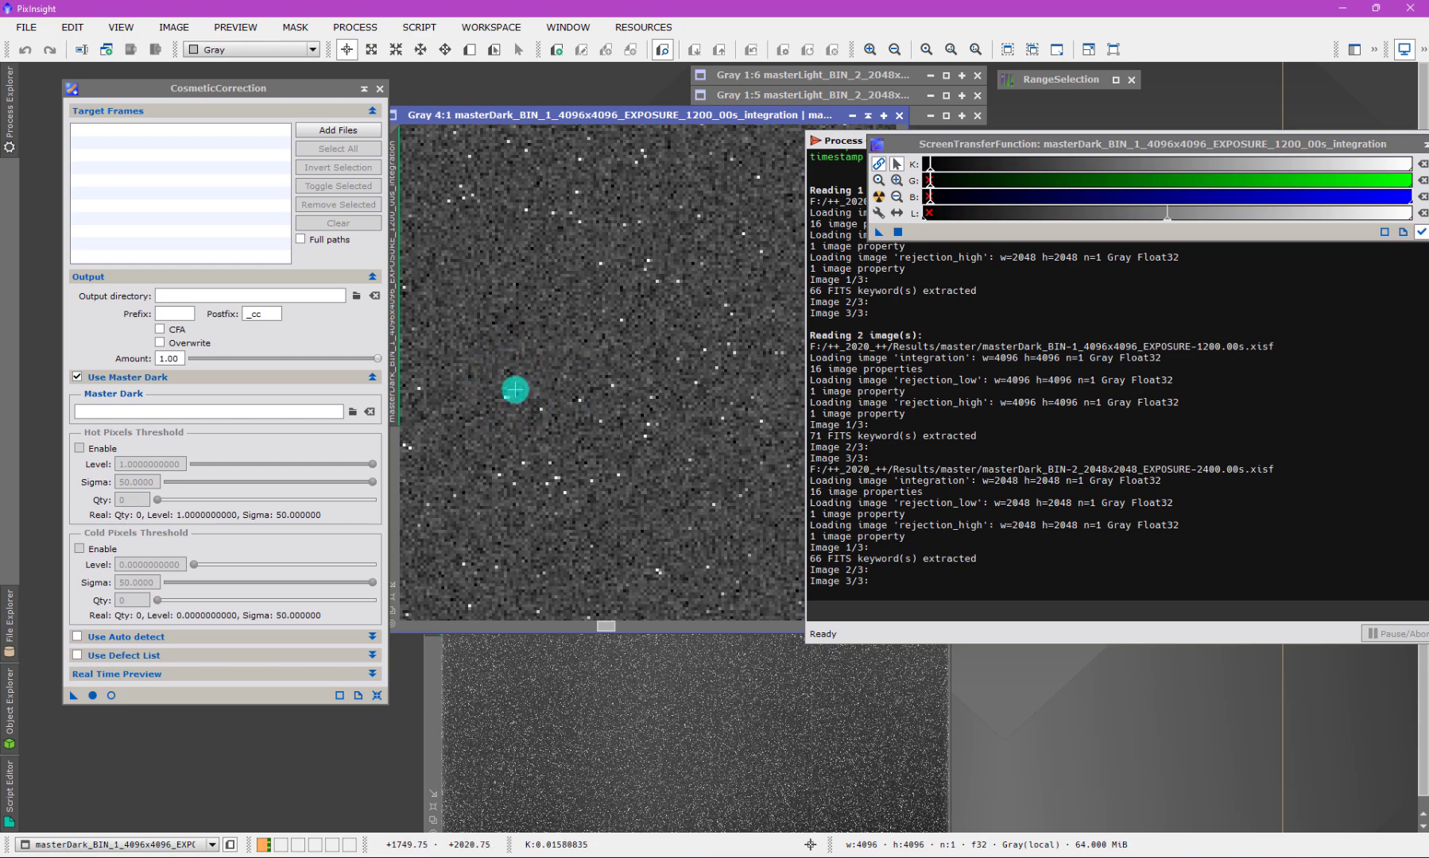
pyautogui.scroll(1, 552, 416)
# Load masterDark_BIN-1_4096x4096_EXPOSURE-1200.00s.xisf as the master dark, showing 13 hot pixels at Sigma 50.
pyautogui.scroll(-1, 551, 416)
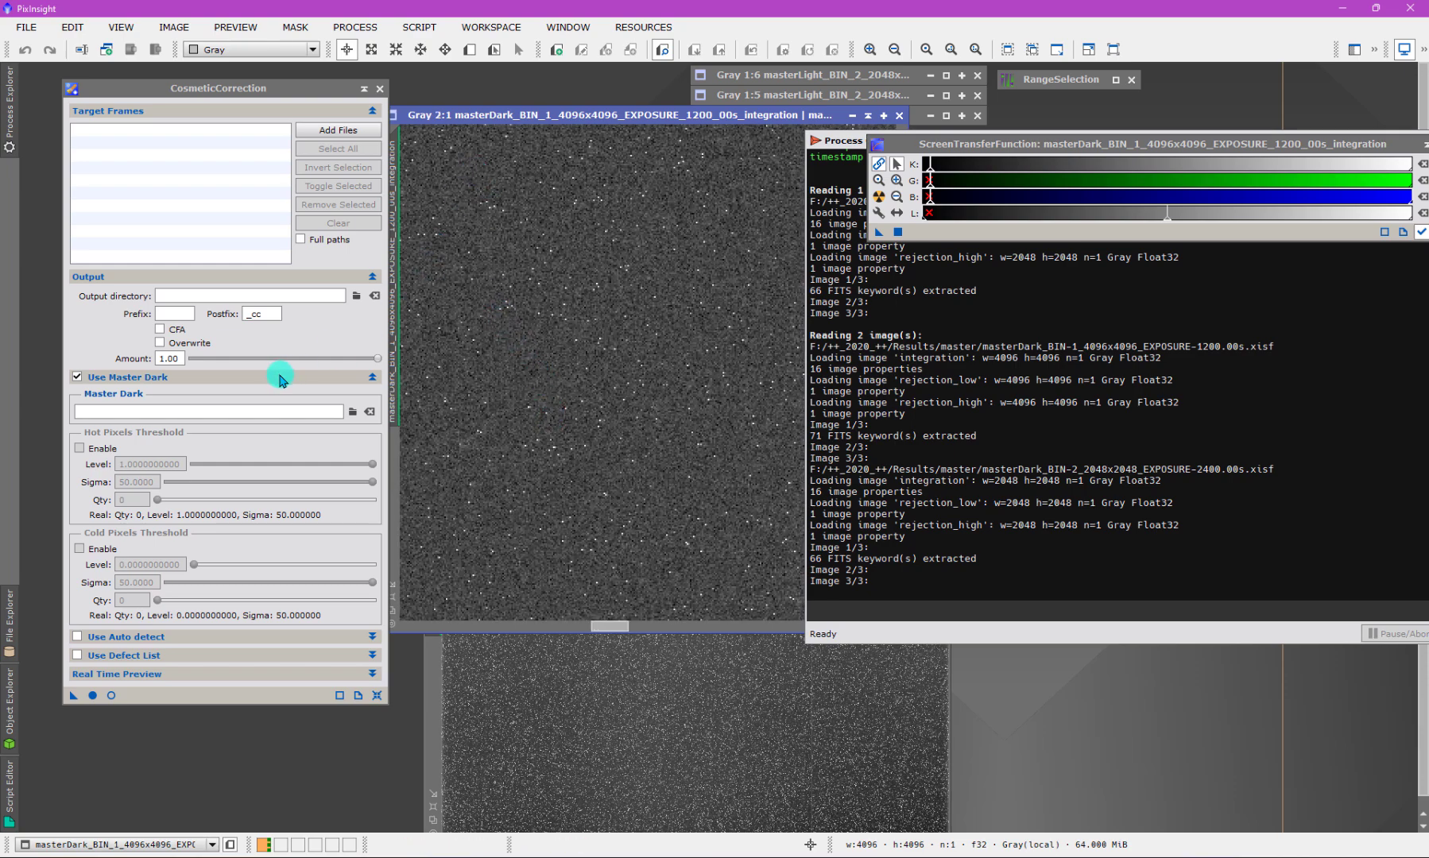
pyautogui.click(353, 410)
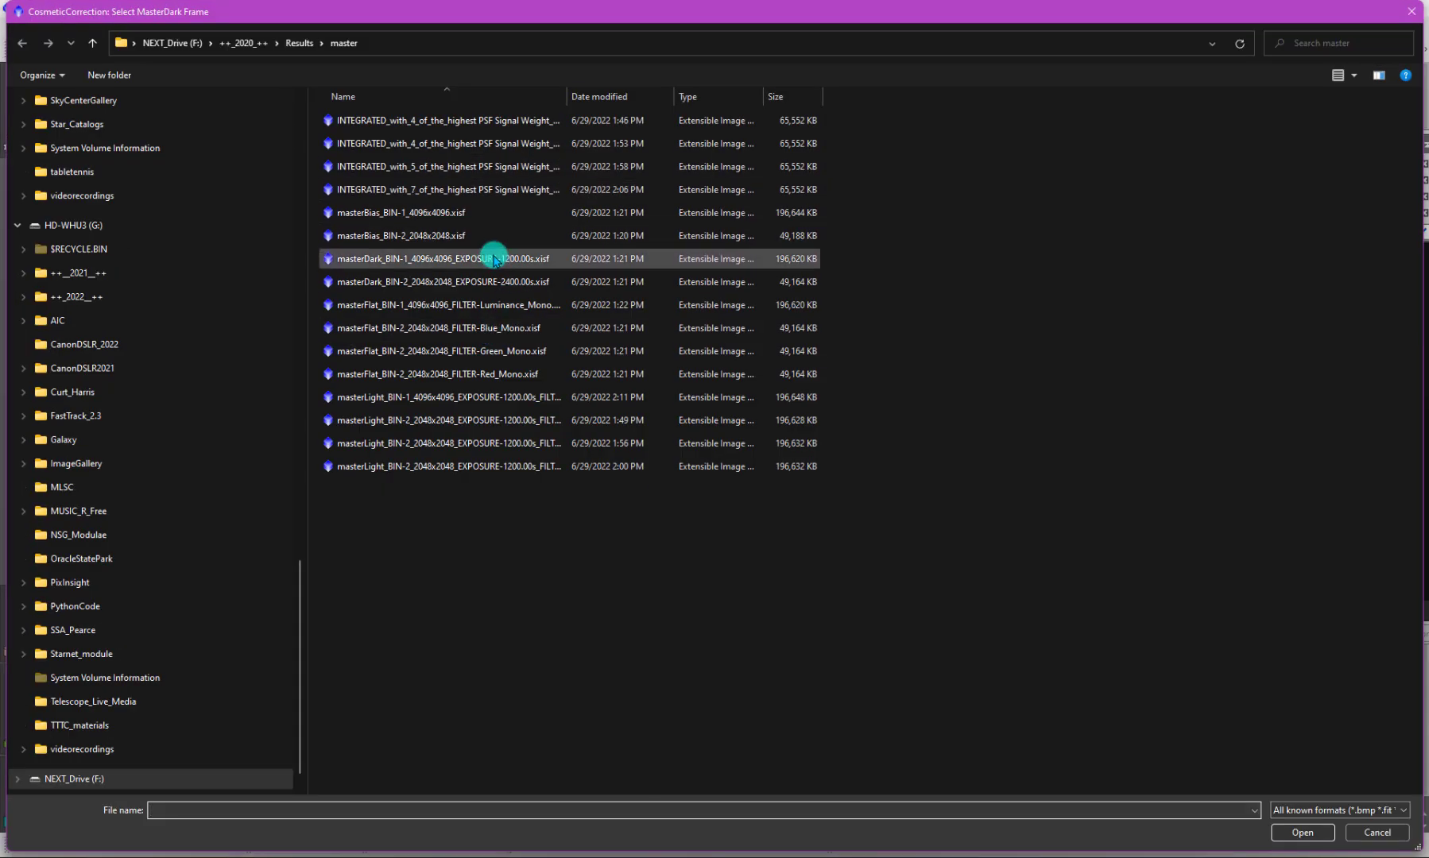
pyautogui.click(373, 262)
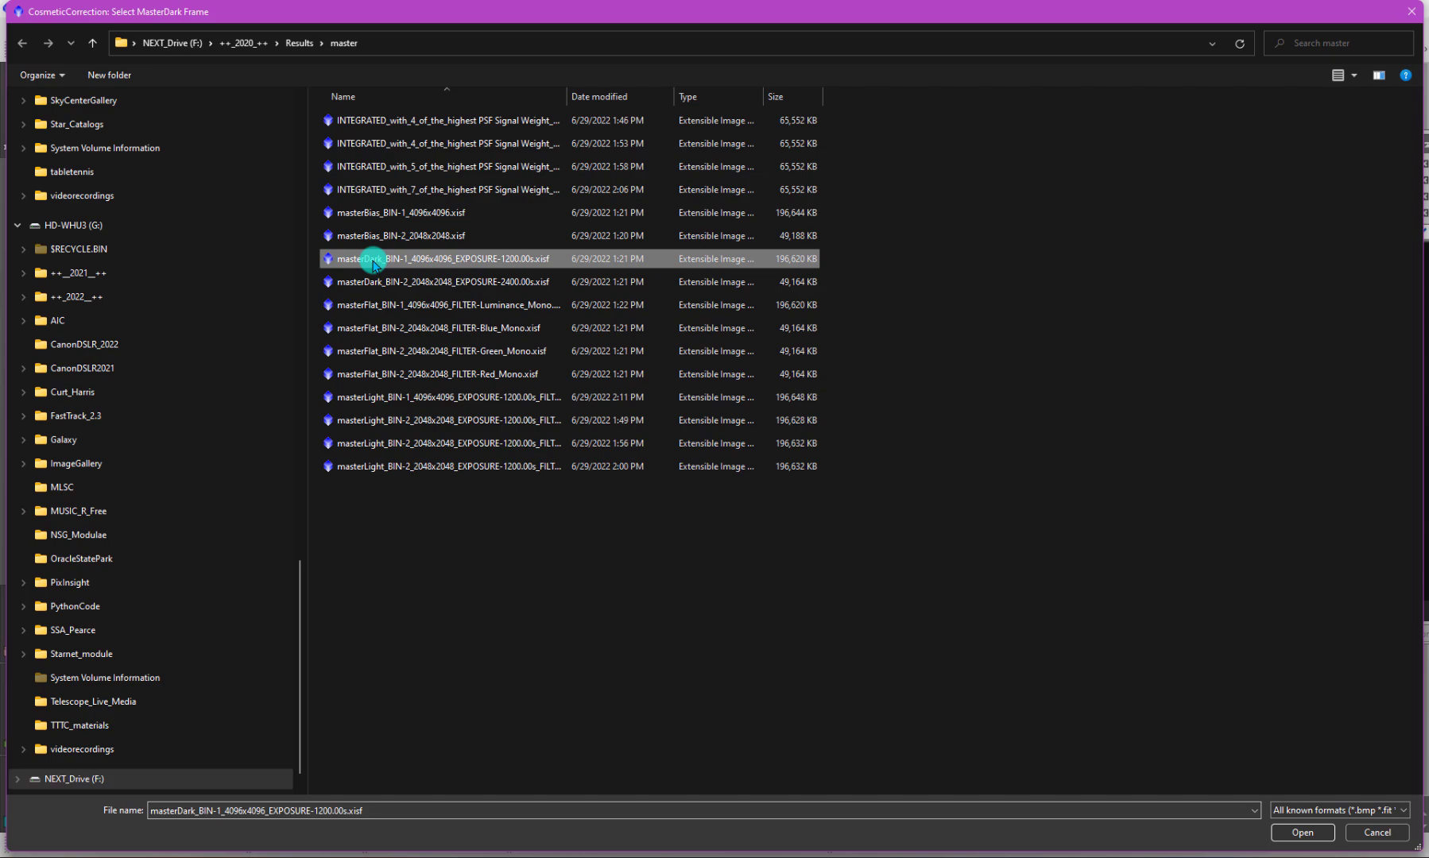
pyautogui.click(1269, 831)
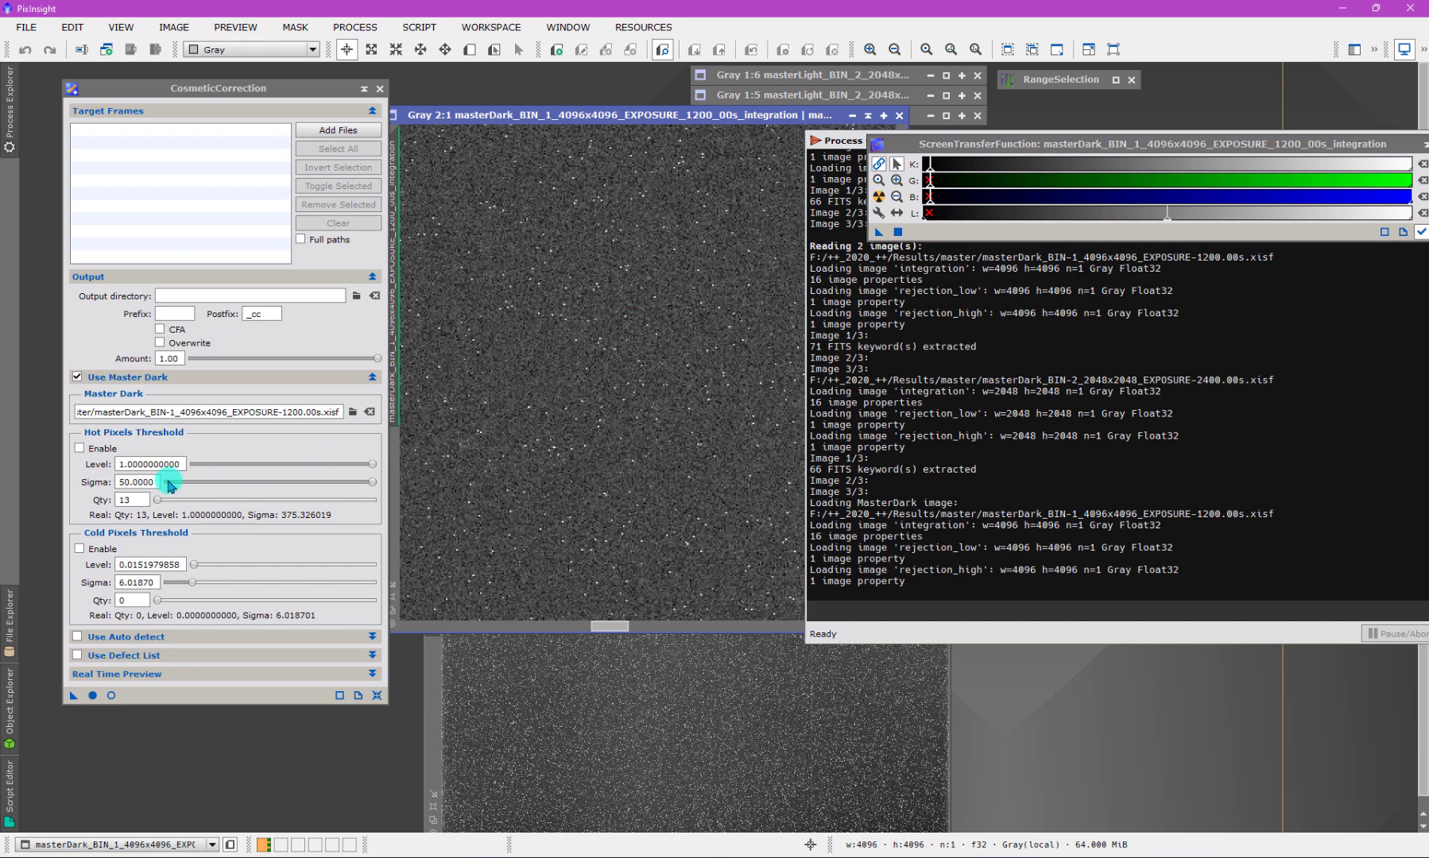
# Enable the hot pixel threshold and drag Sigma down to 8.17953, flagging 8233 hot pixels.
pyautogui.click(79, 449)
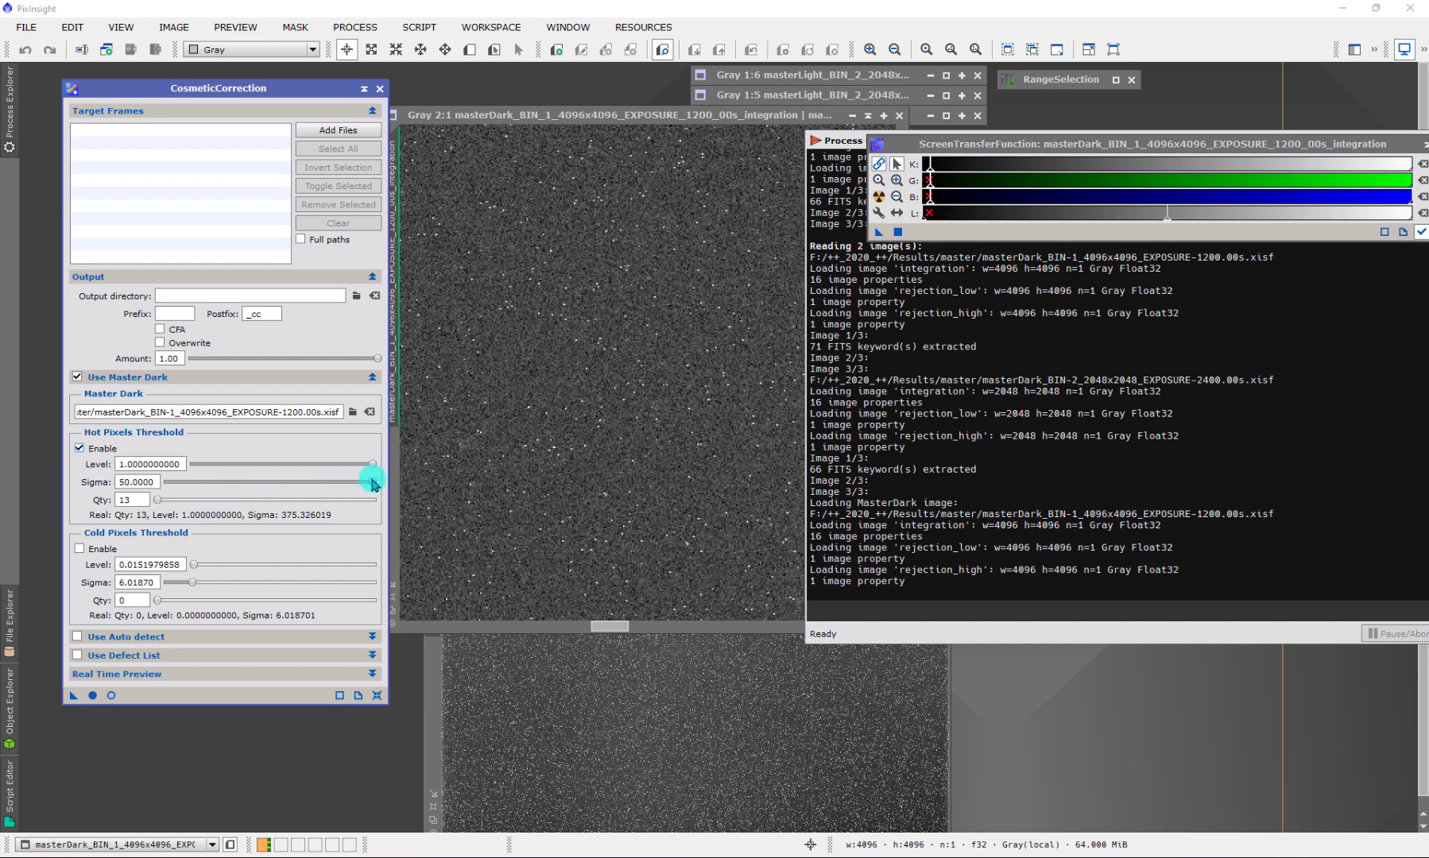
pyautogui.moveTo(368, 483); pyautogui.dragTo(322, 482)
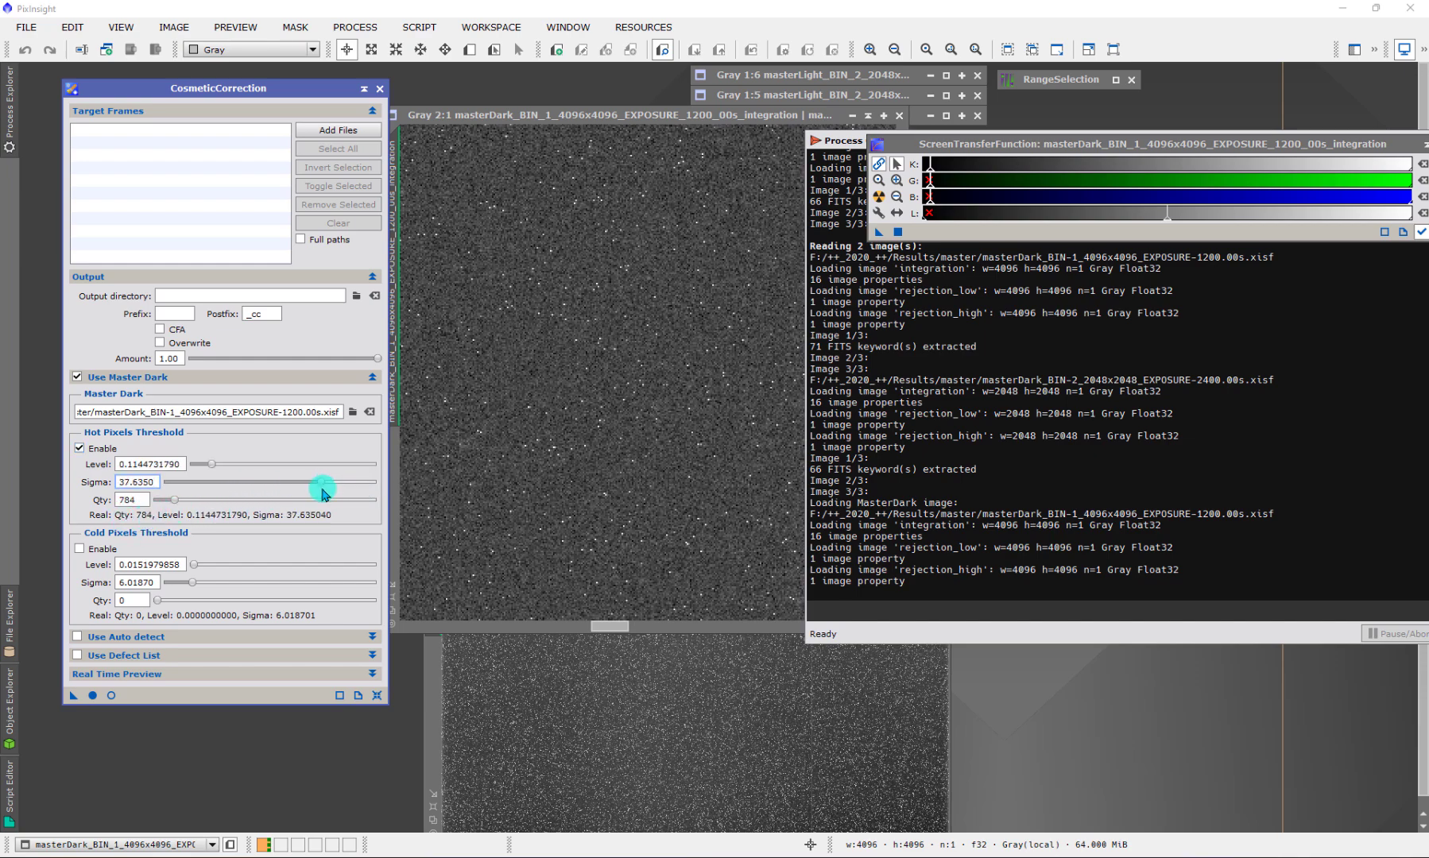
pyautogui.moveTo(320, 482); pyautogui.dragTo(255, 482)
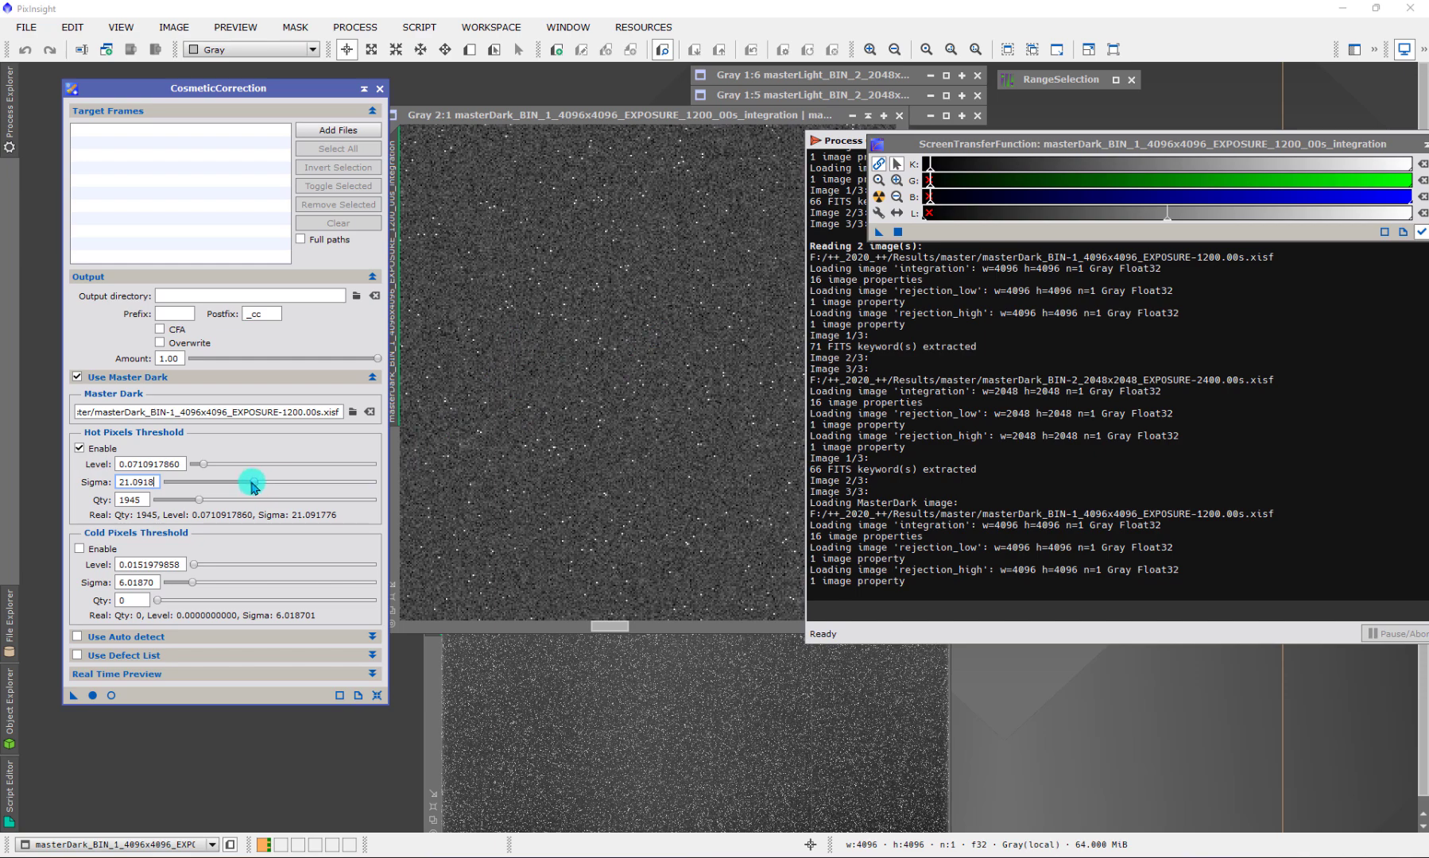
pyautogui.moveTo(256, 482); pyautogui.dragTo(203, 484)
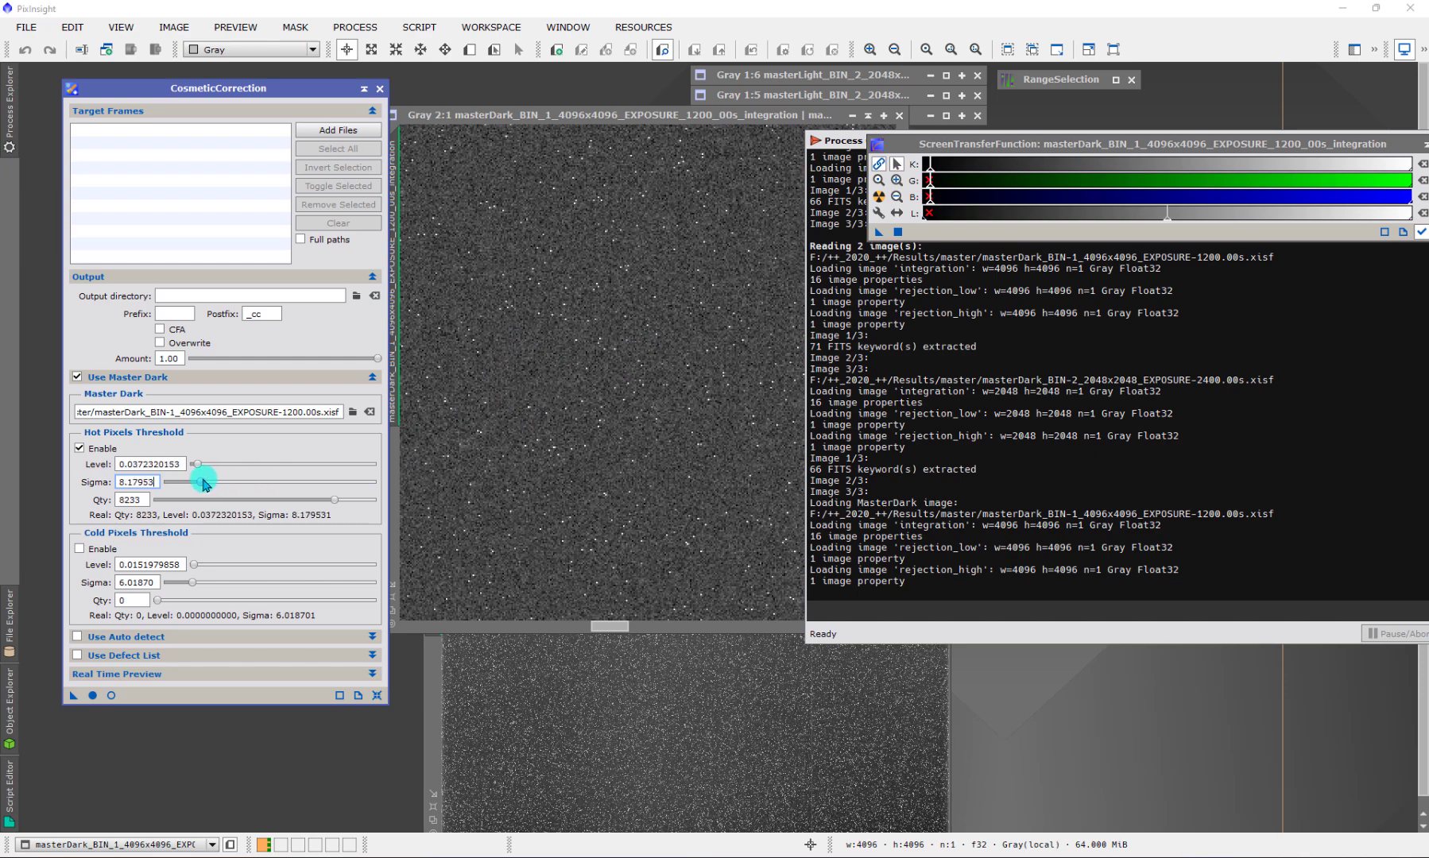
pyautogui.doubleClick(146, 500)
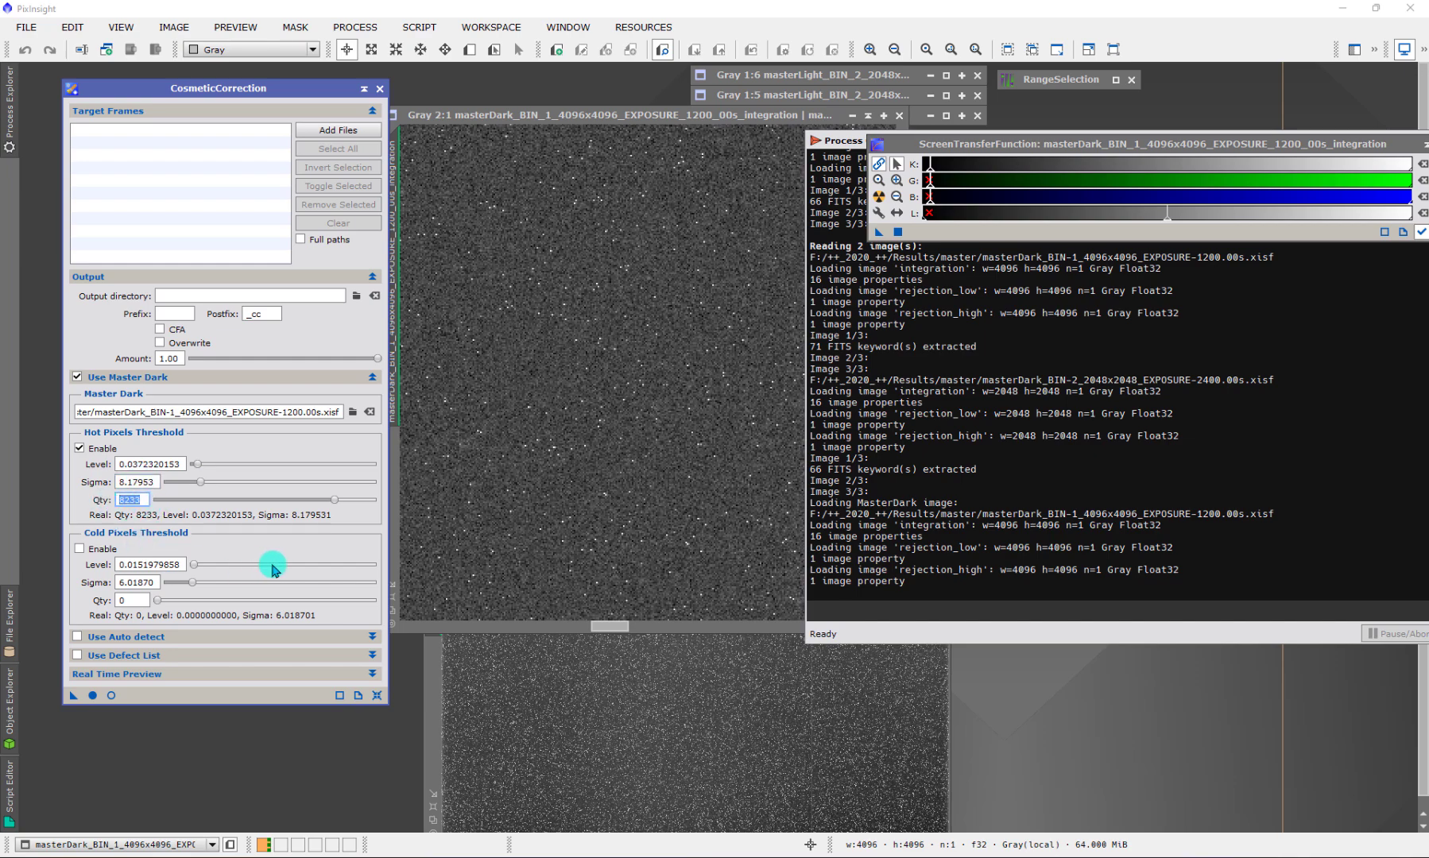
pyautogui.click(635, 115)
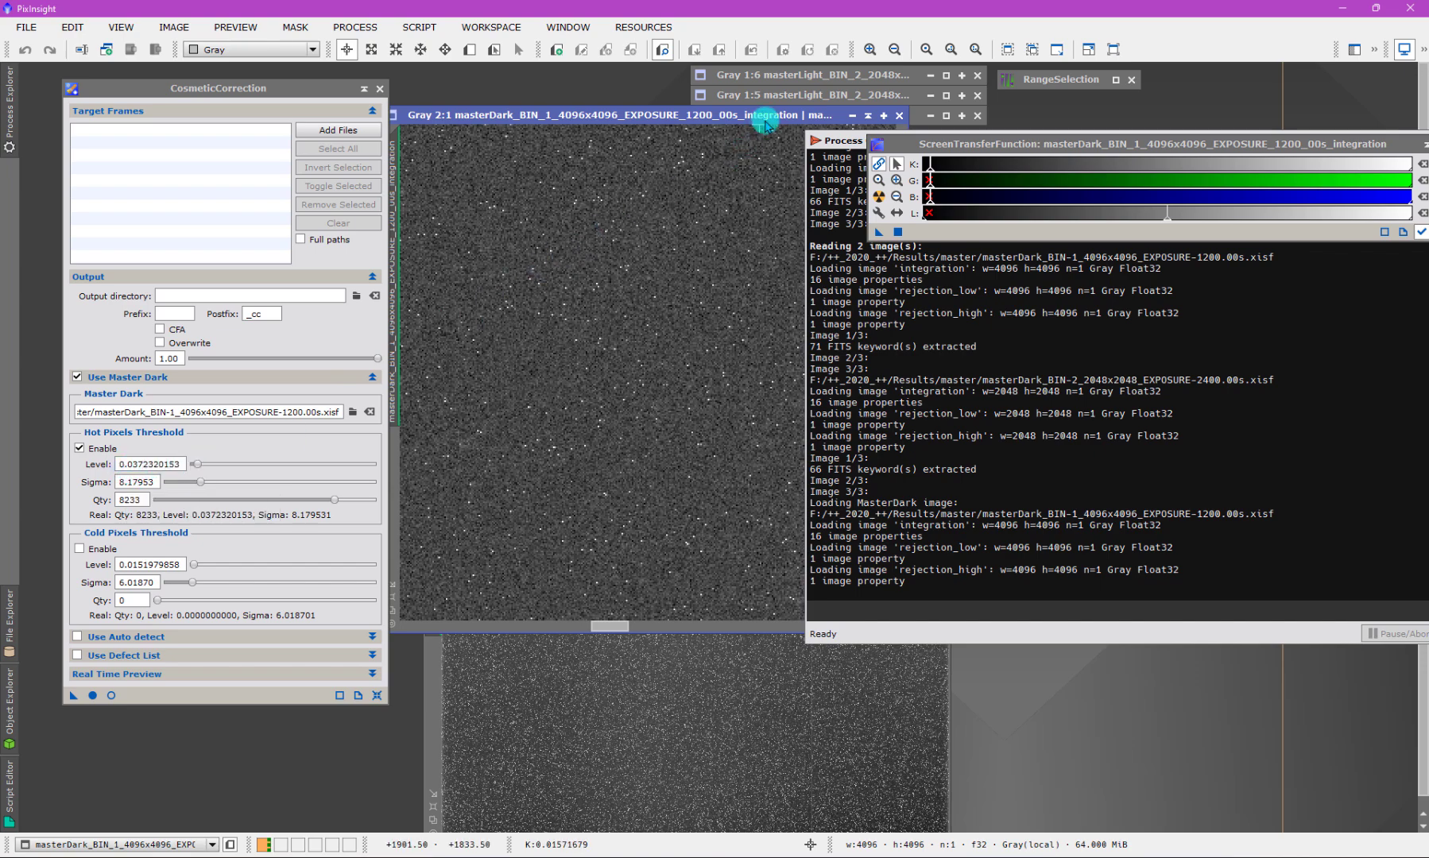
# Create range_mask from the 1x1 master dark using RangeSelection with upper limit 0.037.
pyautogui.moveTo(762, 118); pyautogui.dragTo(660, 139)
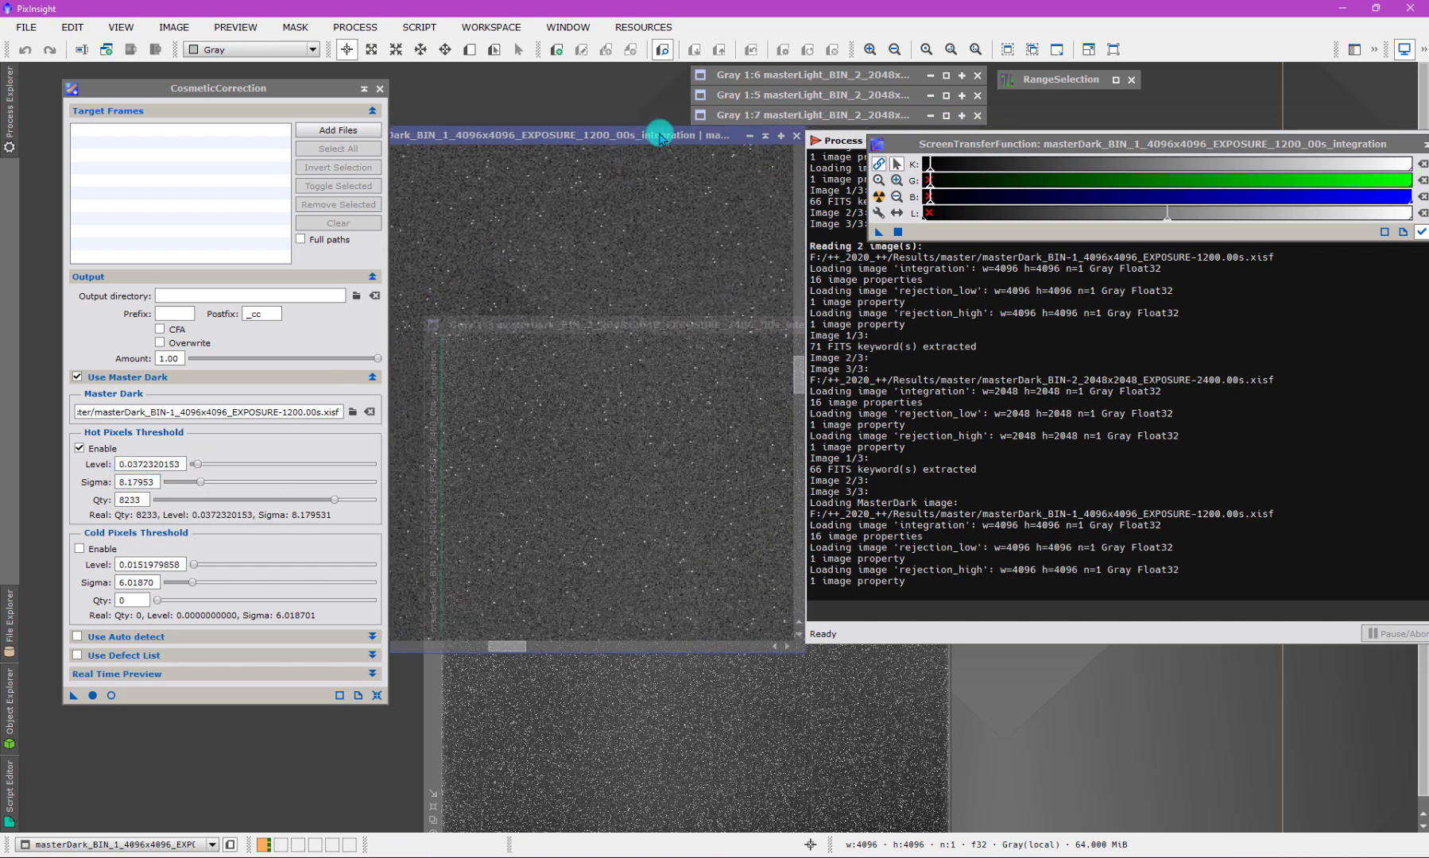
pyautogui.doubleClick(1041, 80)
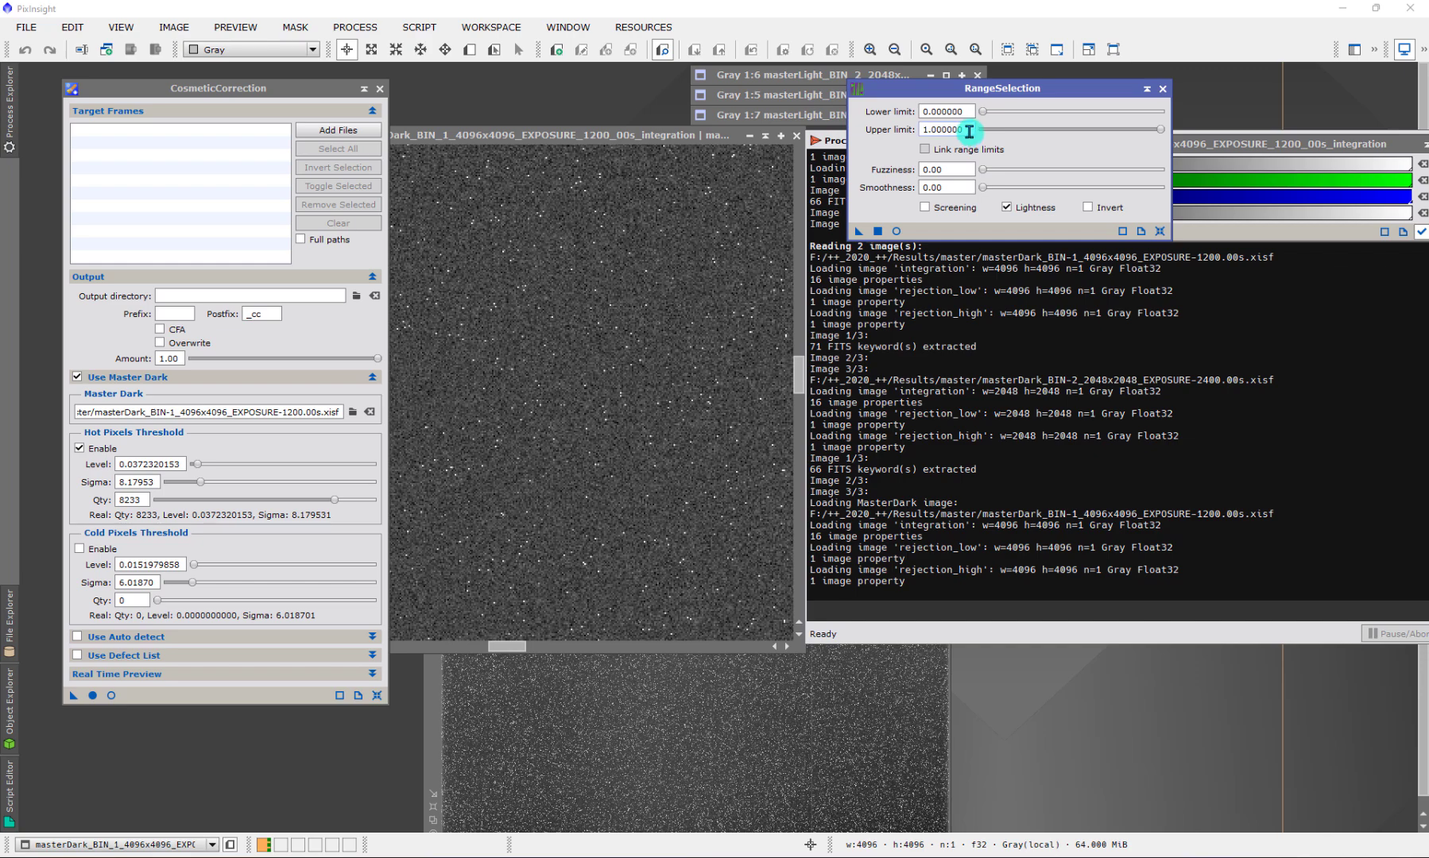
pyautogui.moveTo(969, 129); pyautogui.dragTo(896, 127)
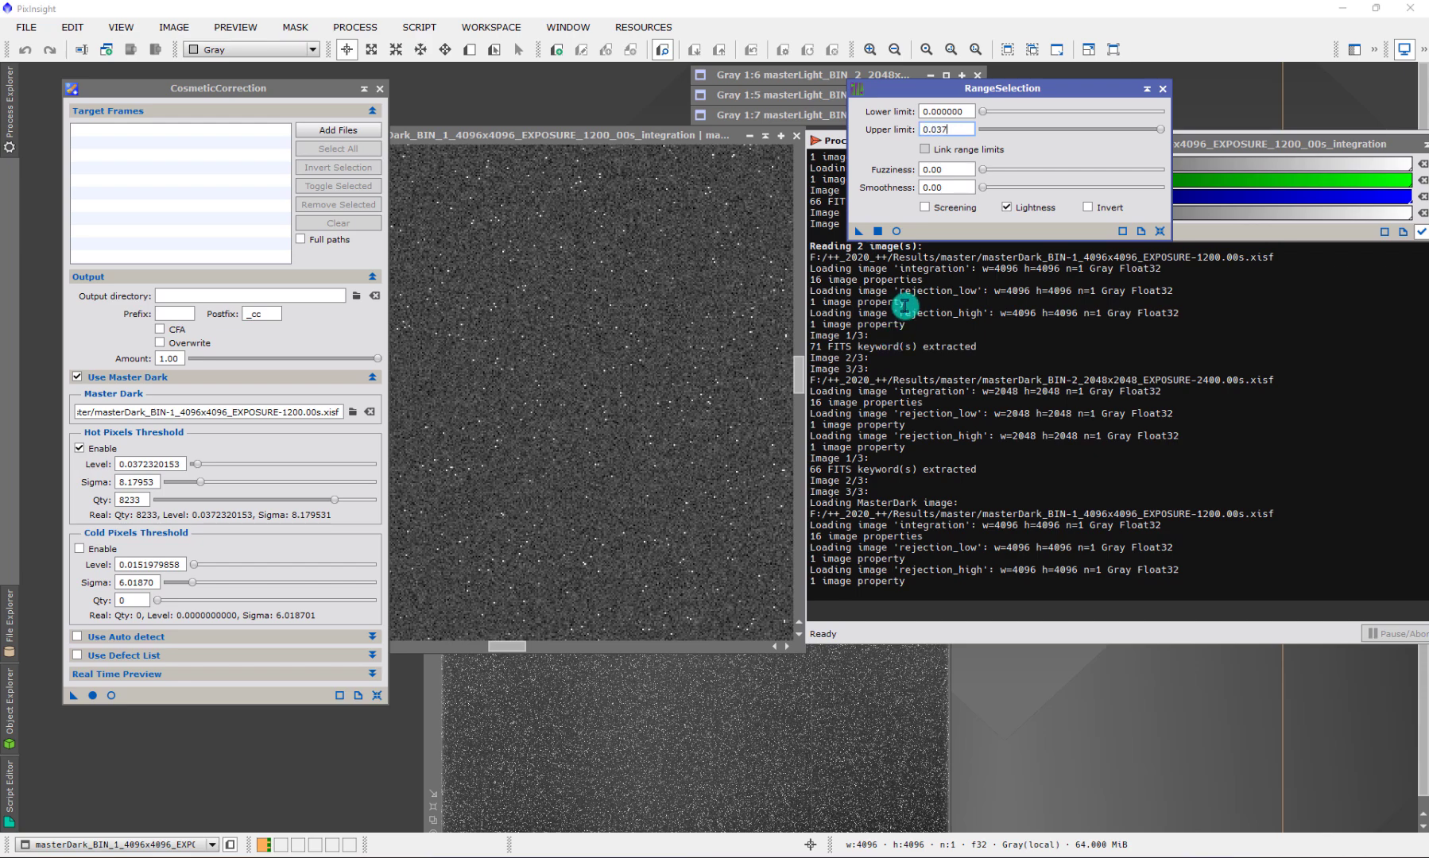
pyautogui.click(858, 231)
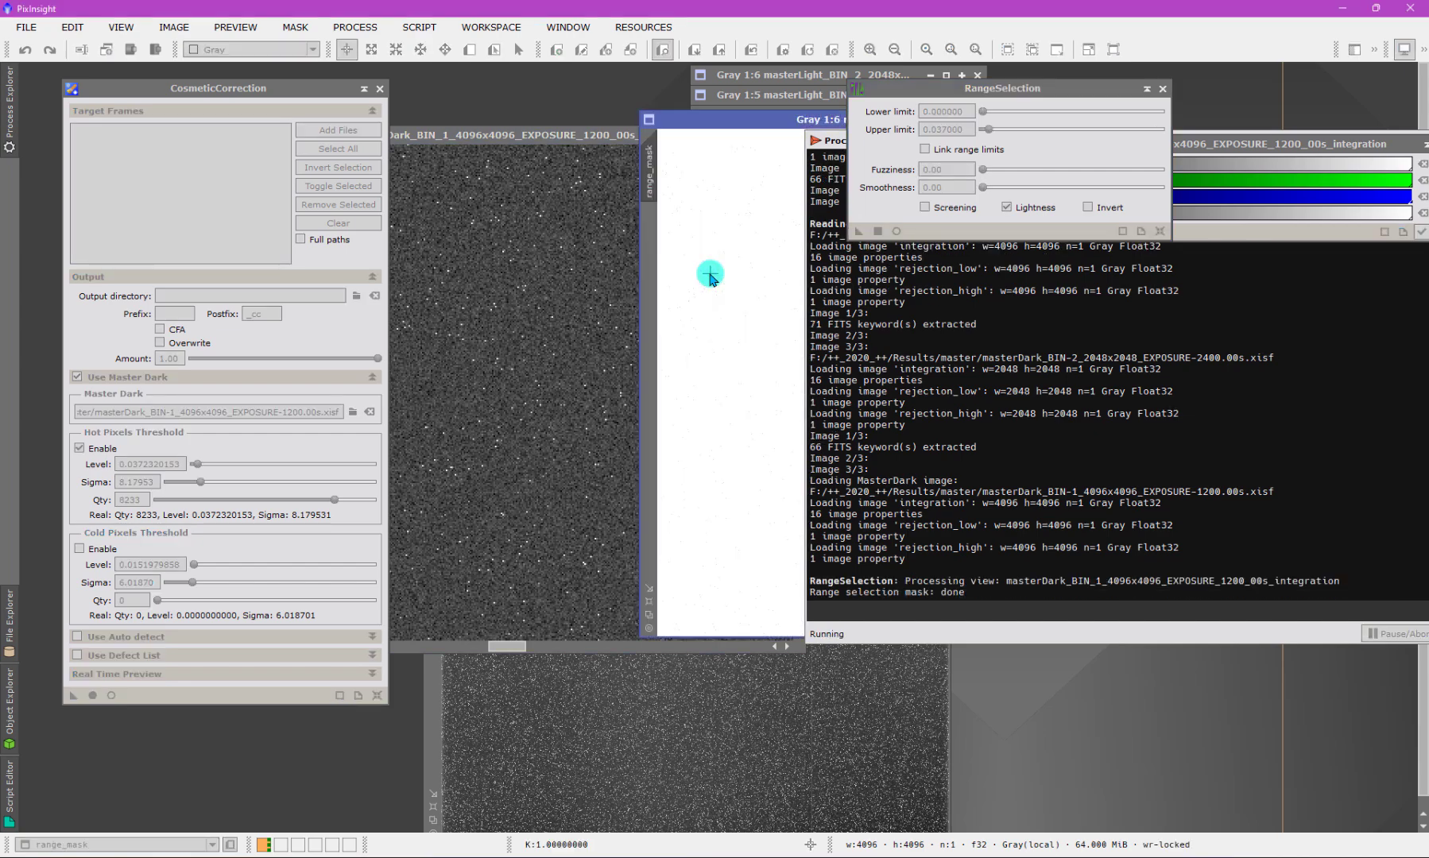
# Invert range_mask with Ctrl+I and zoom in and out to inspect the hot-pixel specks.
pyautogui.moveTo(730, 121); pyautogui.dragTo(516, 160)
pyautogui.hotkey('ctrl', 'i')
pyautogui.scroll(5, 612, 376)
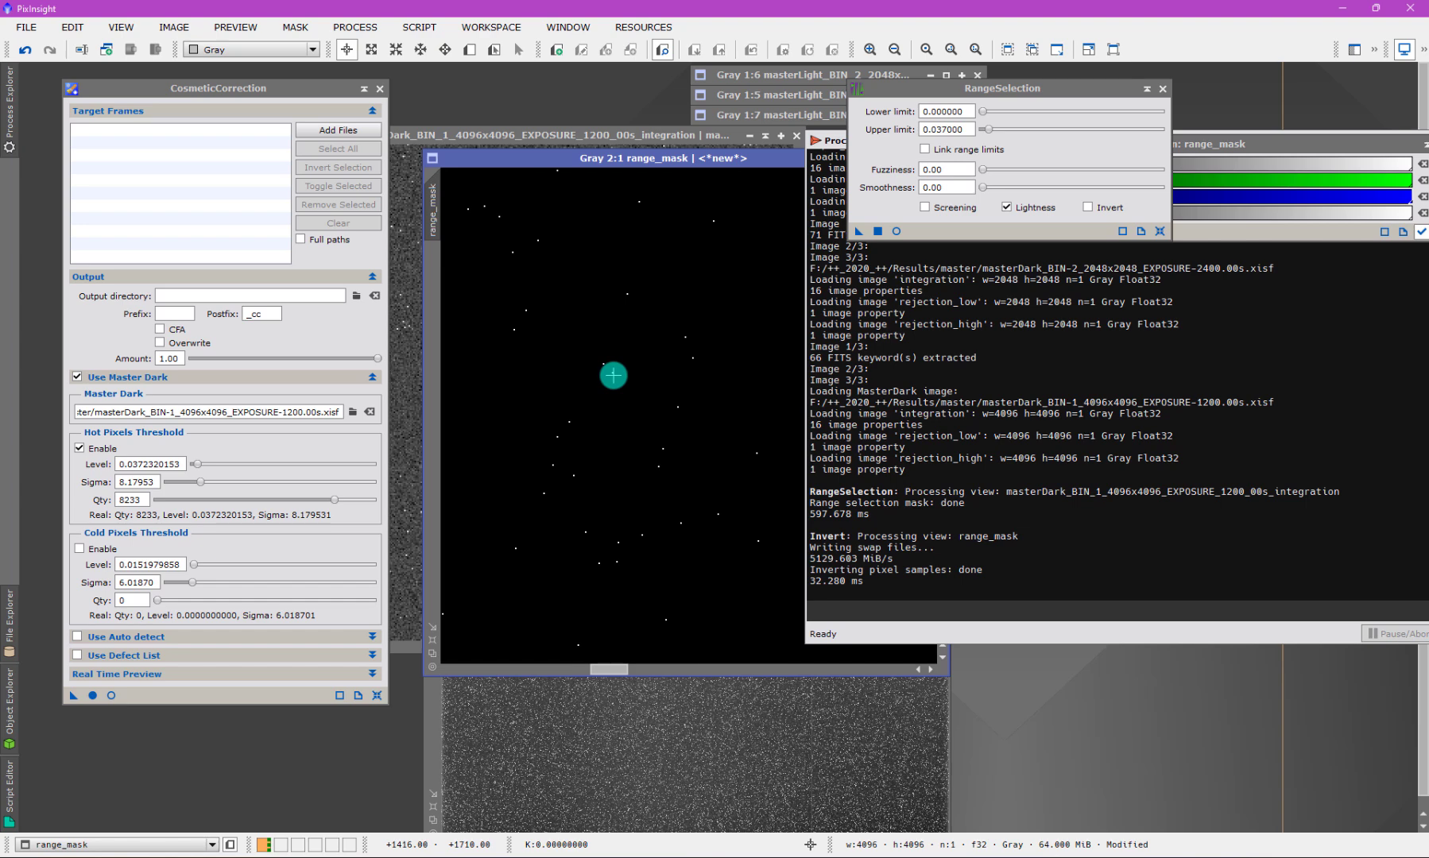
pyautogui.moveTo(695, 158); pyautogui.dragTo(661, 148)
pyautogui.scroll(-1, 661, 210)
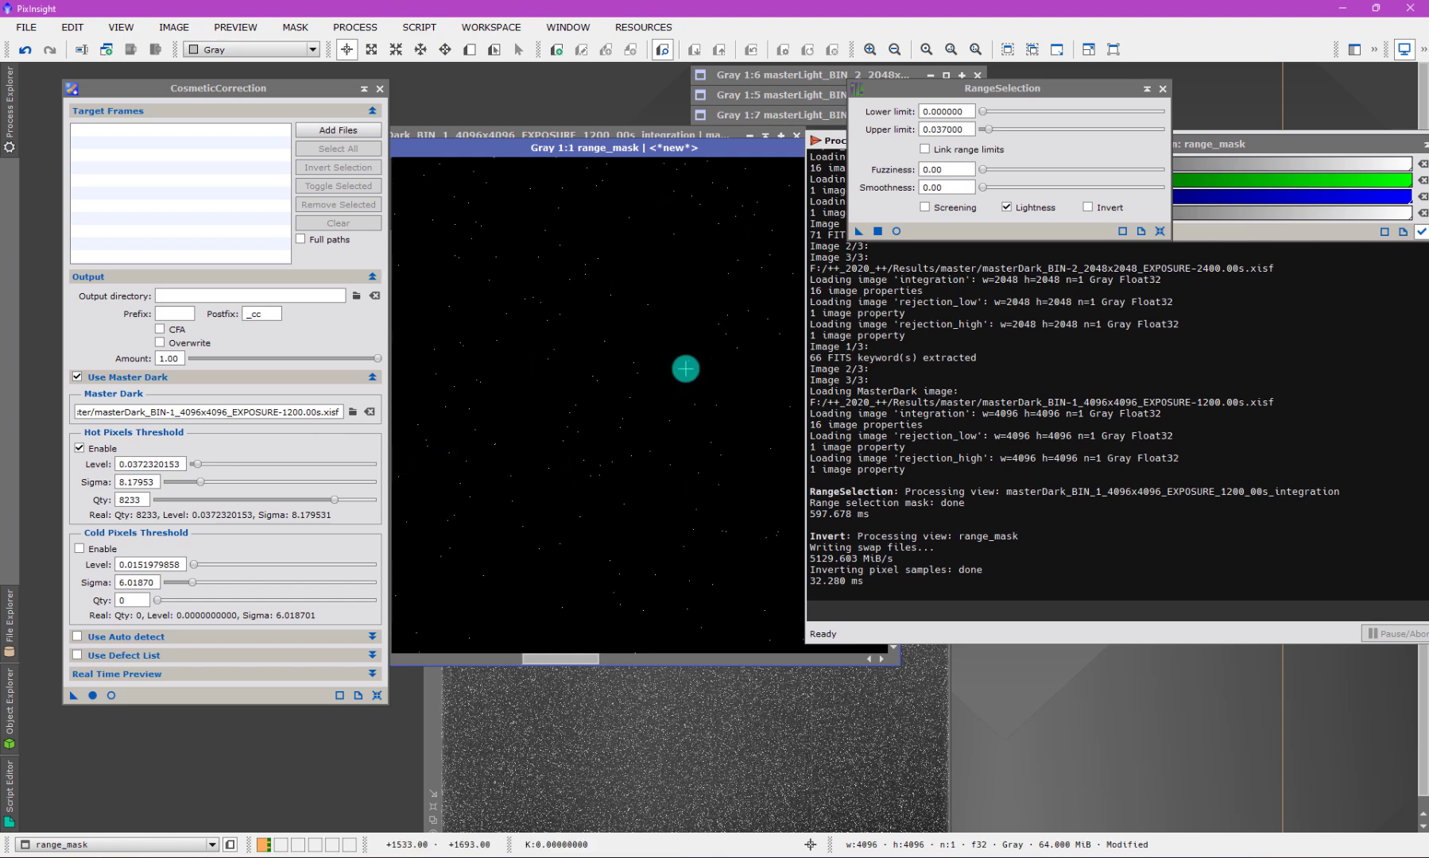
pyautogui.scroll(-1, 685, 368)
pyautogui.scroll(3, 685, 369)
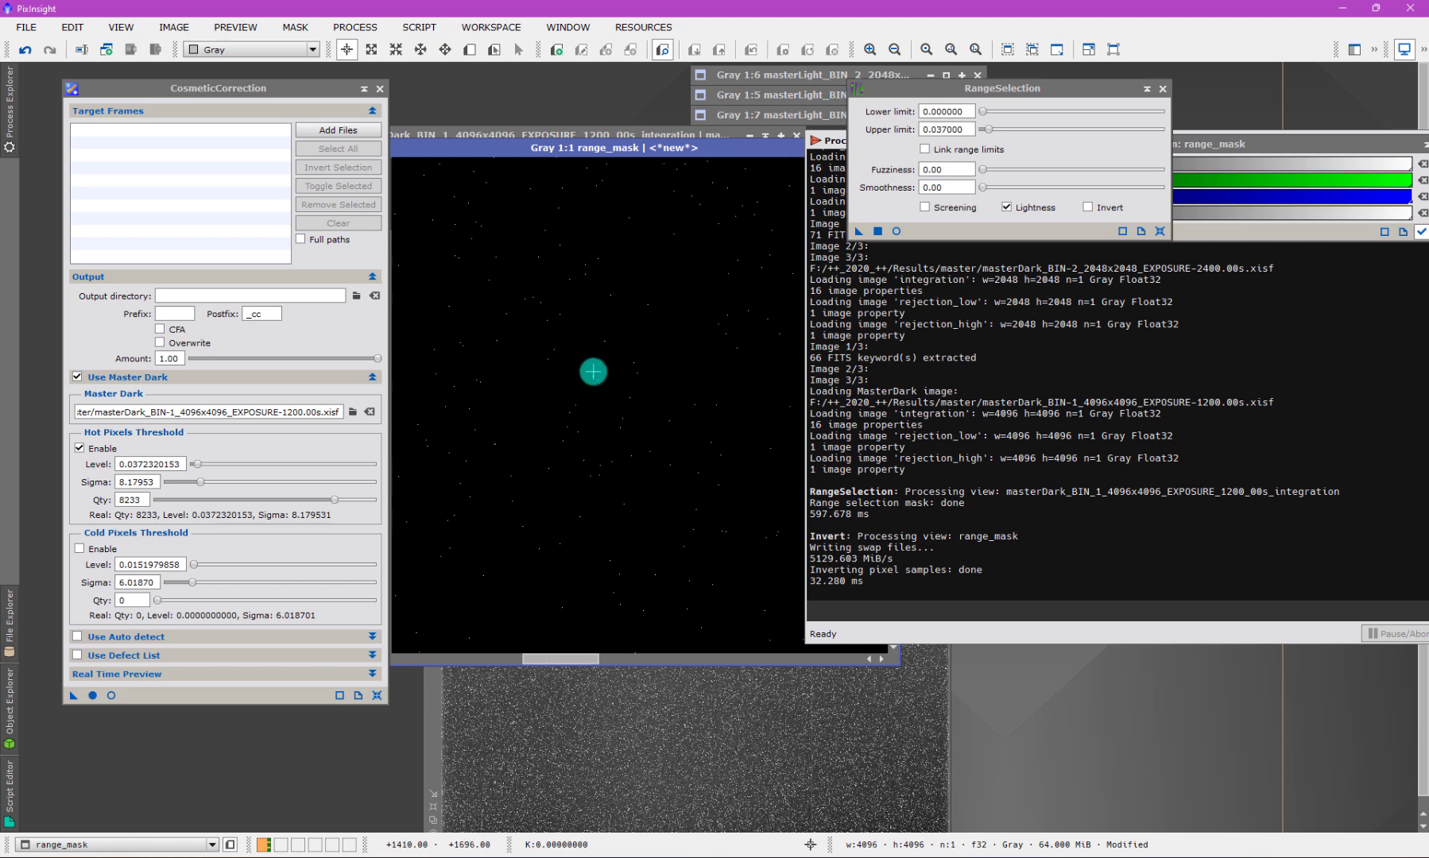
pyautogui.scroll(-1, 593, 371)
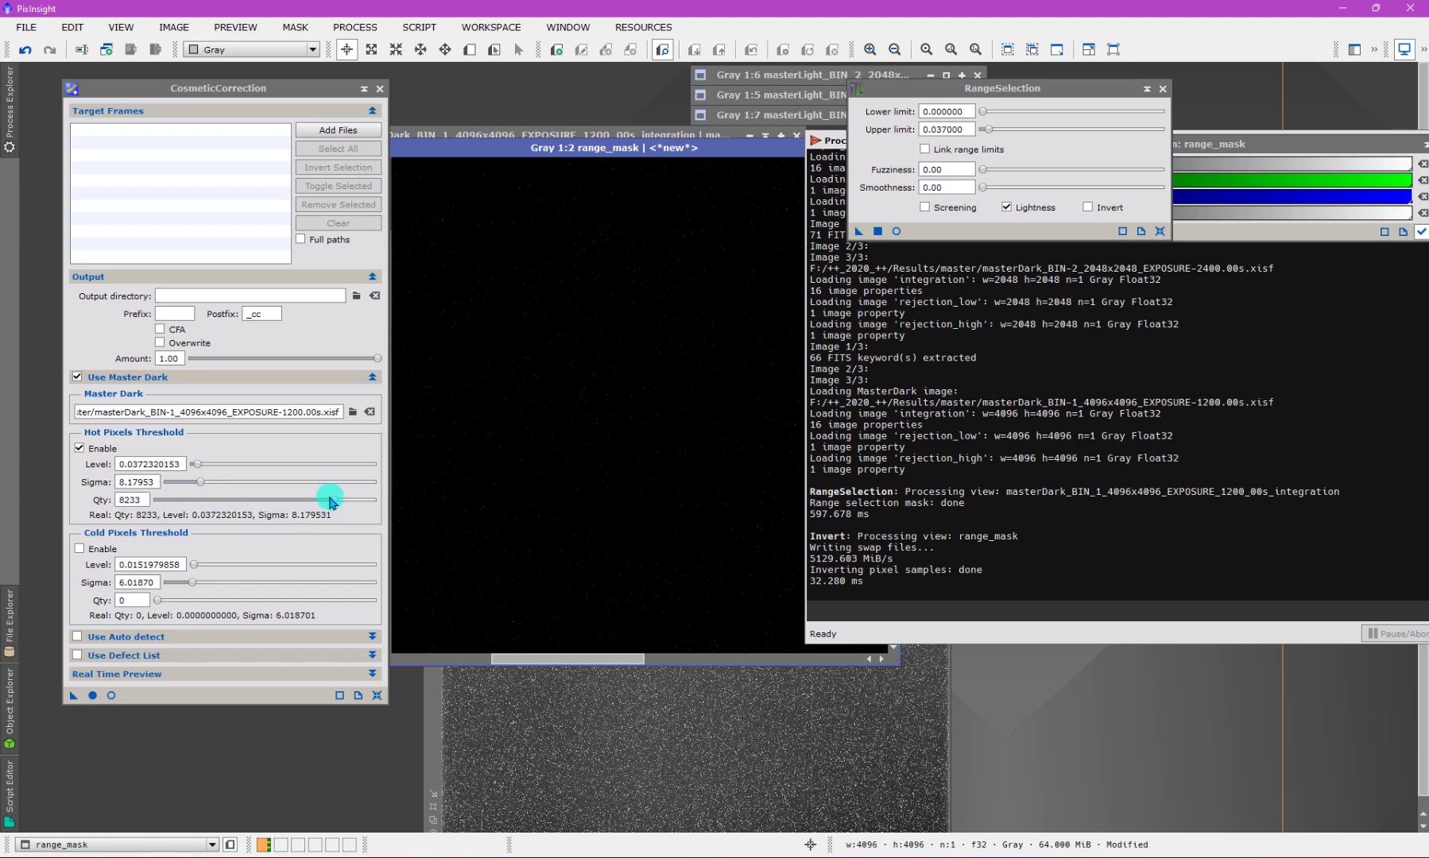
# Tune the 1x1 hot-pixel threshold and save the settings as process icon CC_dark_bin1x1.
pyautogui.moveTo(330, 500); pyautogui.dragTo(177, 486)
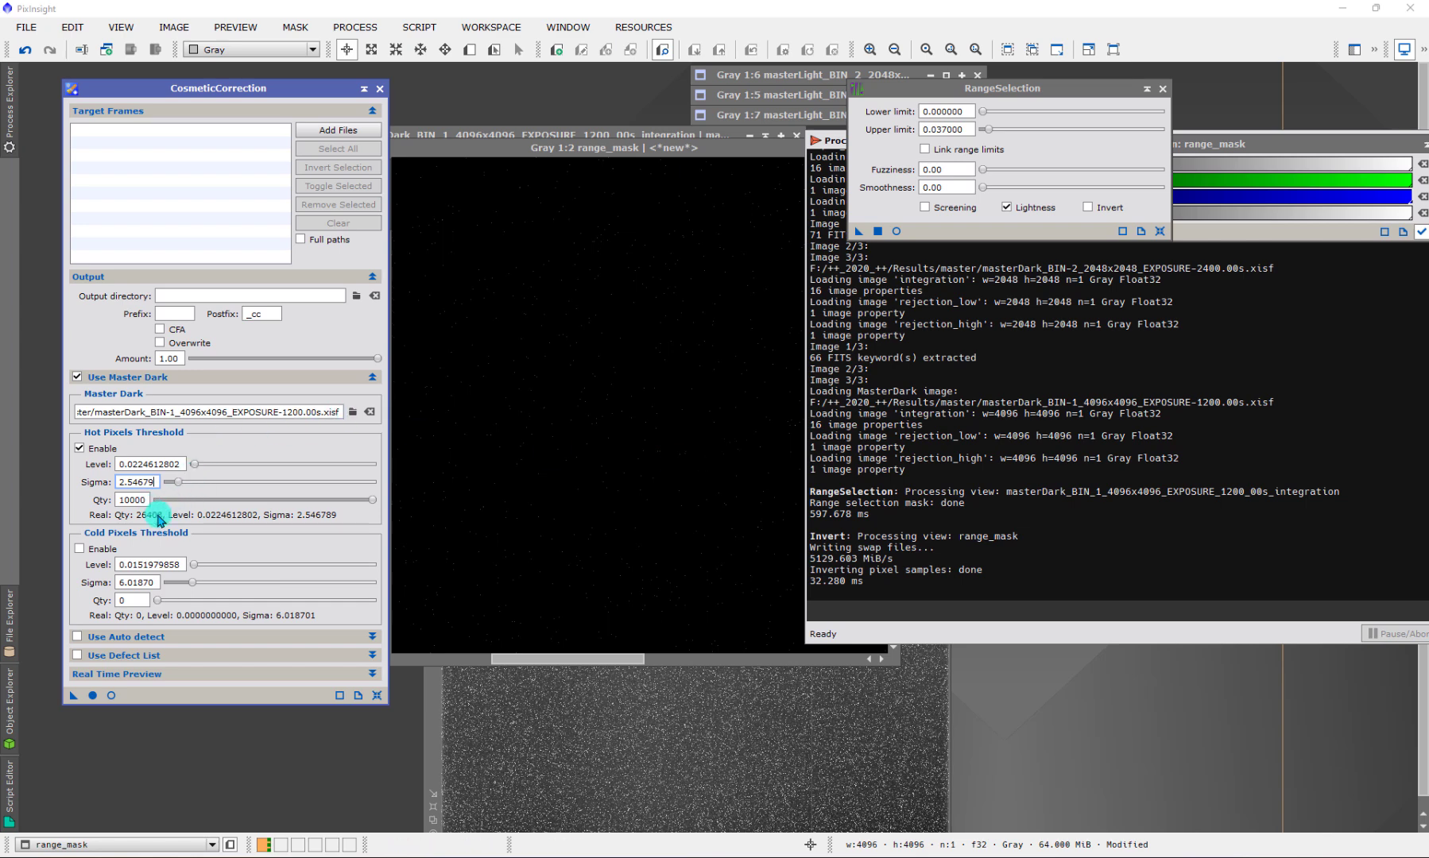
pyautogui.moveTo(157, 522)
pyautogui.moveTo(73, 695); pyautogui.dragTo(156, 745)
pyautogui.click(157, 745)
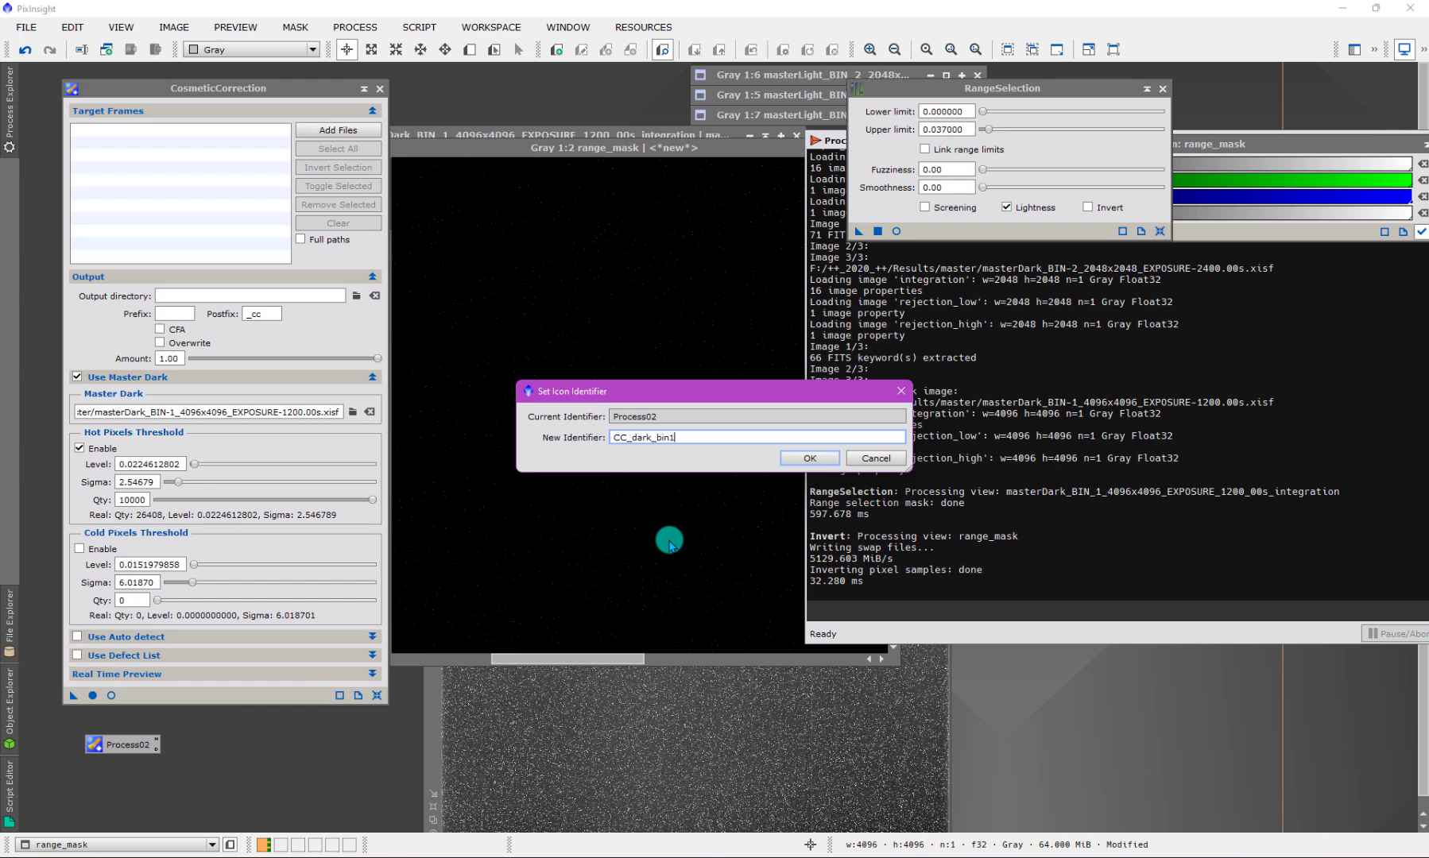
pyautogui.write('CC_dark_bin1x1')
pyautogui.click(819, 459)
pyautogui.click(352, 406)
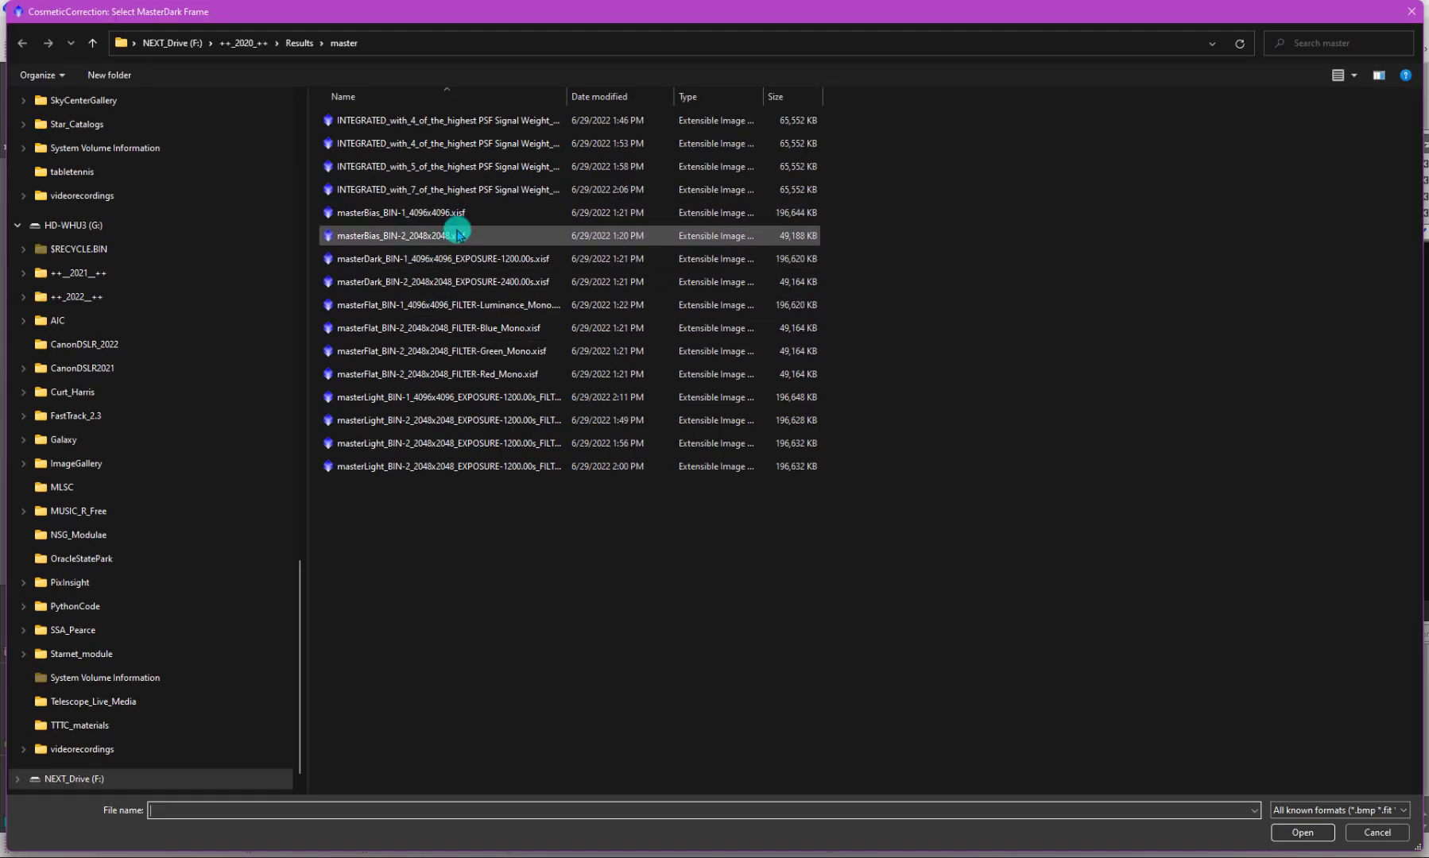
# Load masterDark_BIN-2_2048x2048_EXPOSURE-2400.00s.xisf as the cosmetic correction master dark.
pyautogui.click(483, 285)
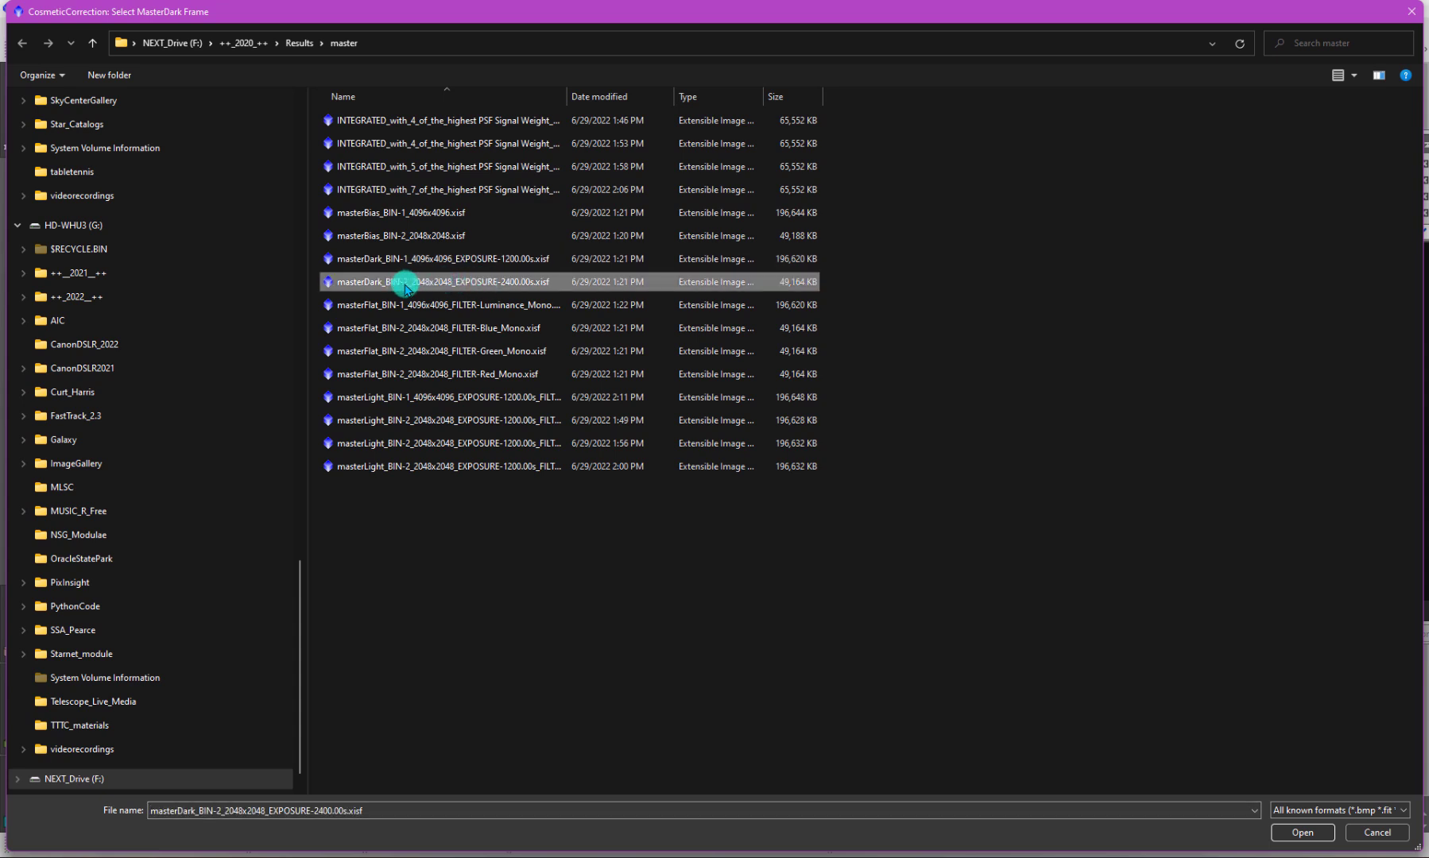
pyautogui.click(1302, 832)
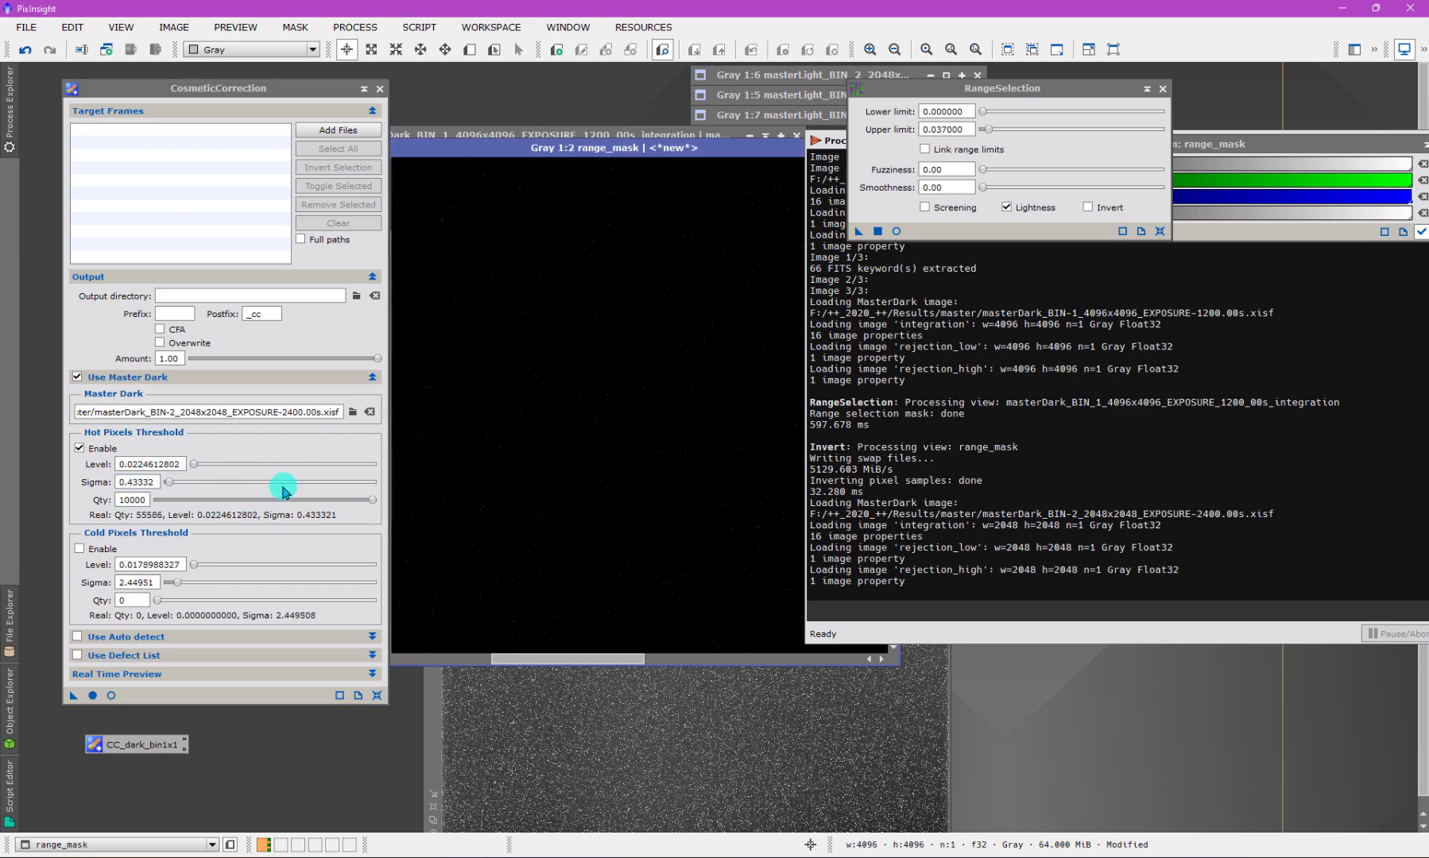
# Raise the 2x2 hot-pixel Sigma to 2.90879 and save it as a new process icon.
pyautogui.moveTo(171, 486); pyautogui.dragTo(179, 483)
pyautogui.moveTo(73, 696); pyautogui.dragTo(97, 782)
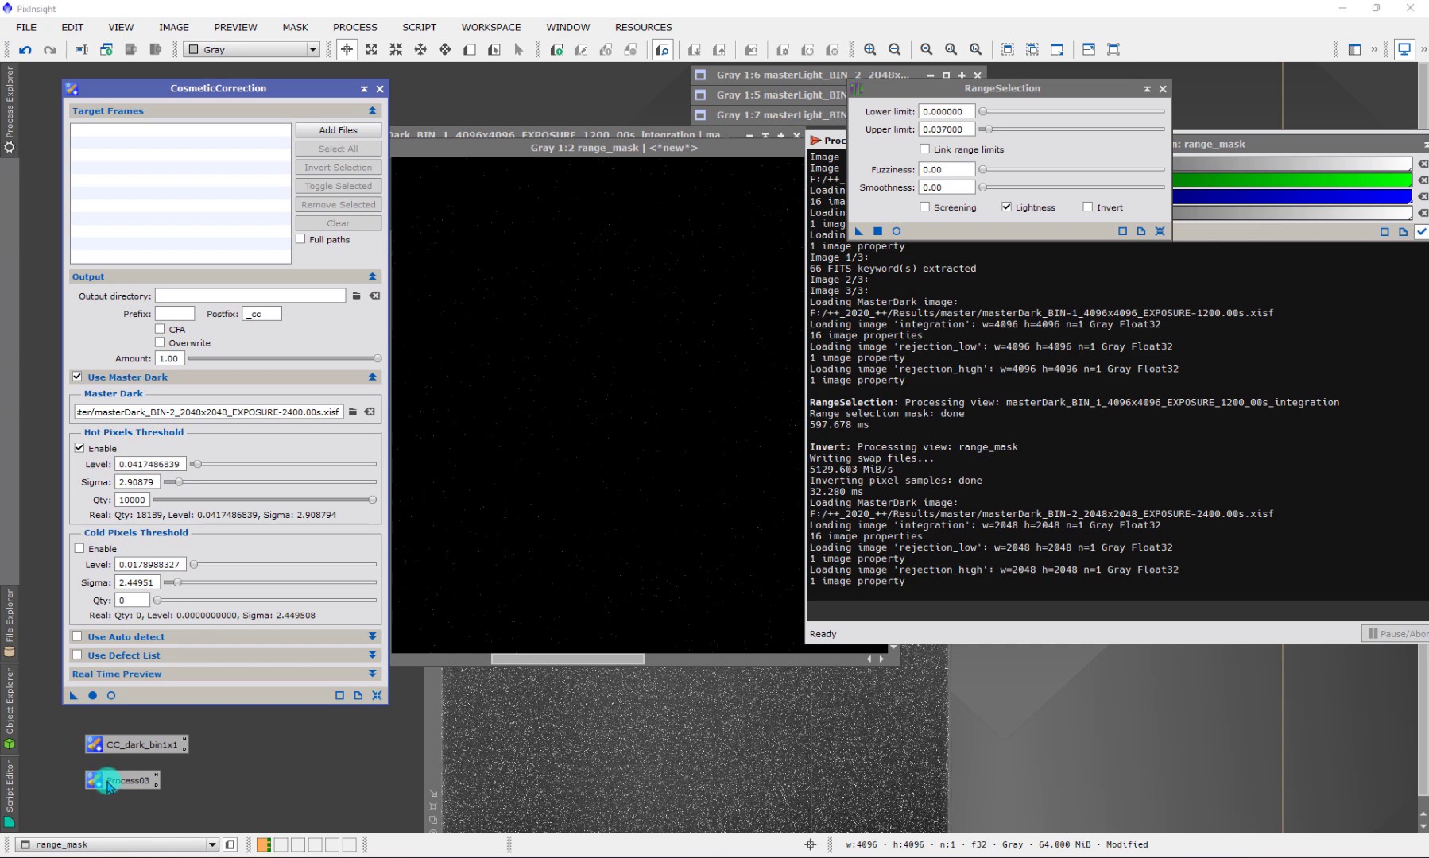
pyautogui.doubleClick(151, 776)
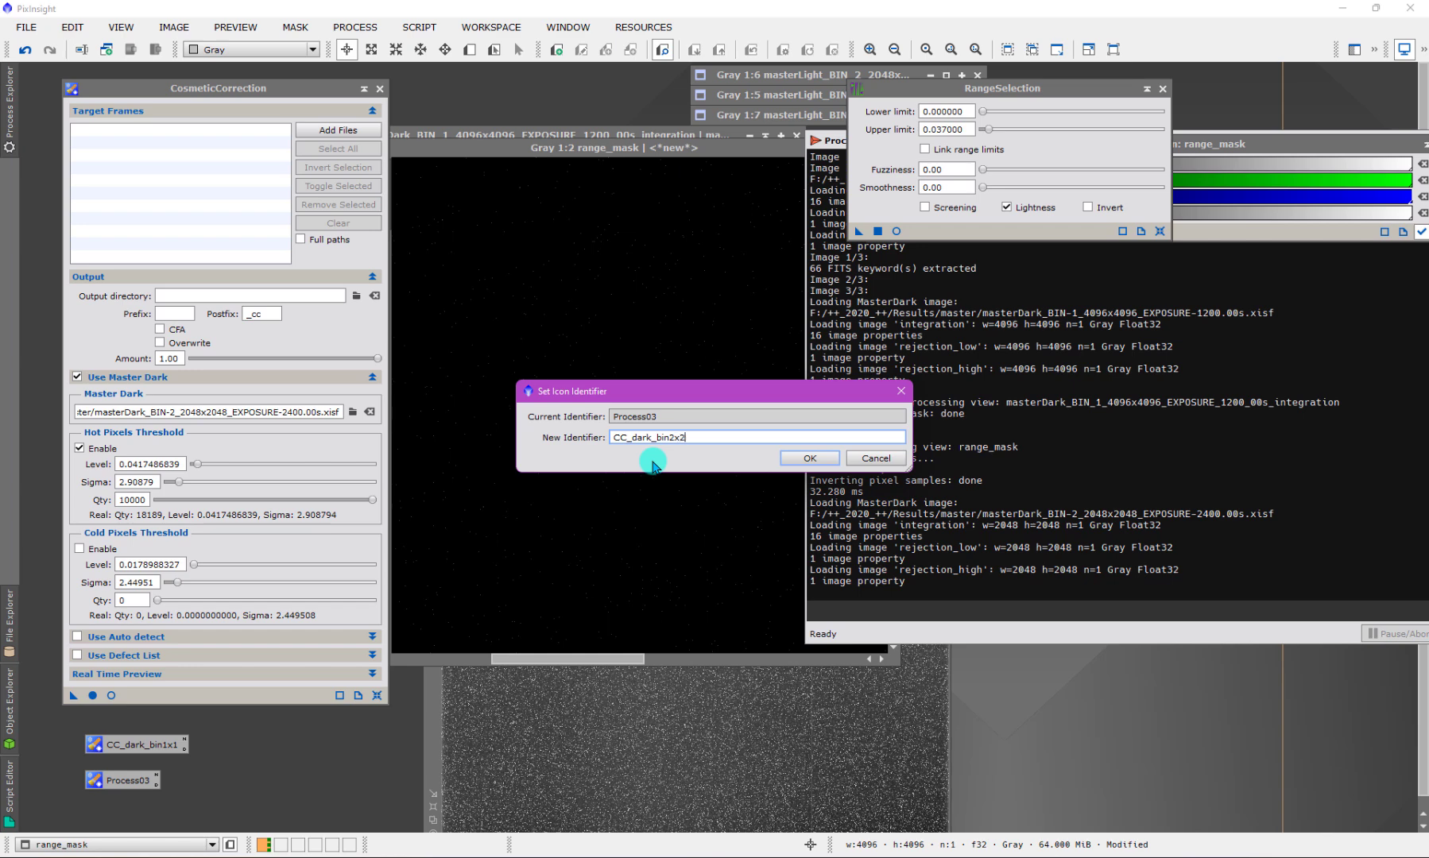
# Confirm the CC_dark_bin2x2 icon name, close CosmeticCorrection, and discard range_mask unsaved.
pyautogui.click(801, 455)
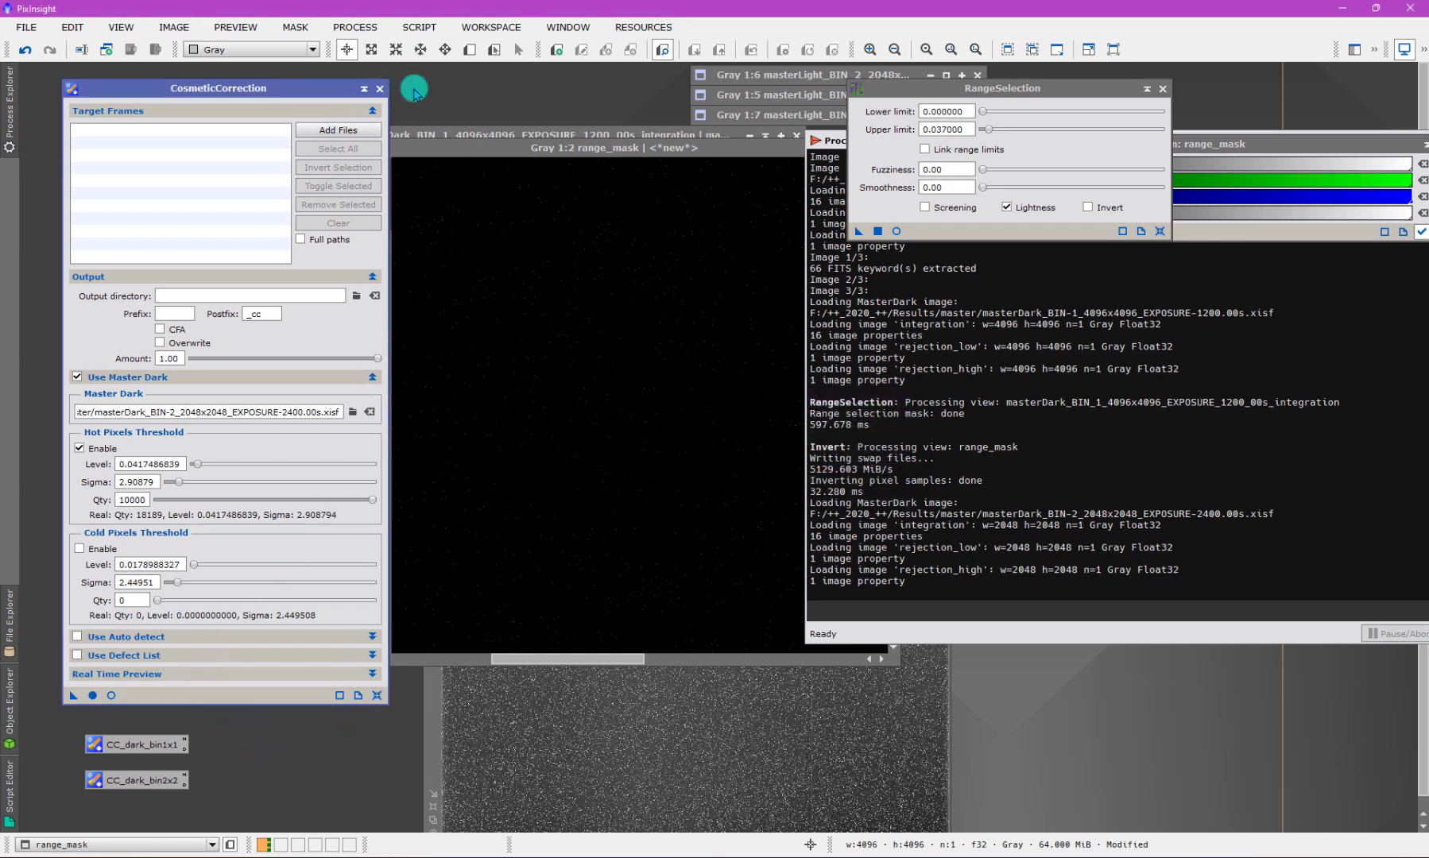
pyautogui.click(380, 88)
pyautogui.moveTo(663, 147); pyautogui.dragTo(305, 173)
pyautogui.click(546, 171)
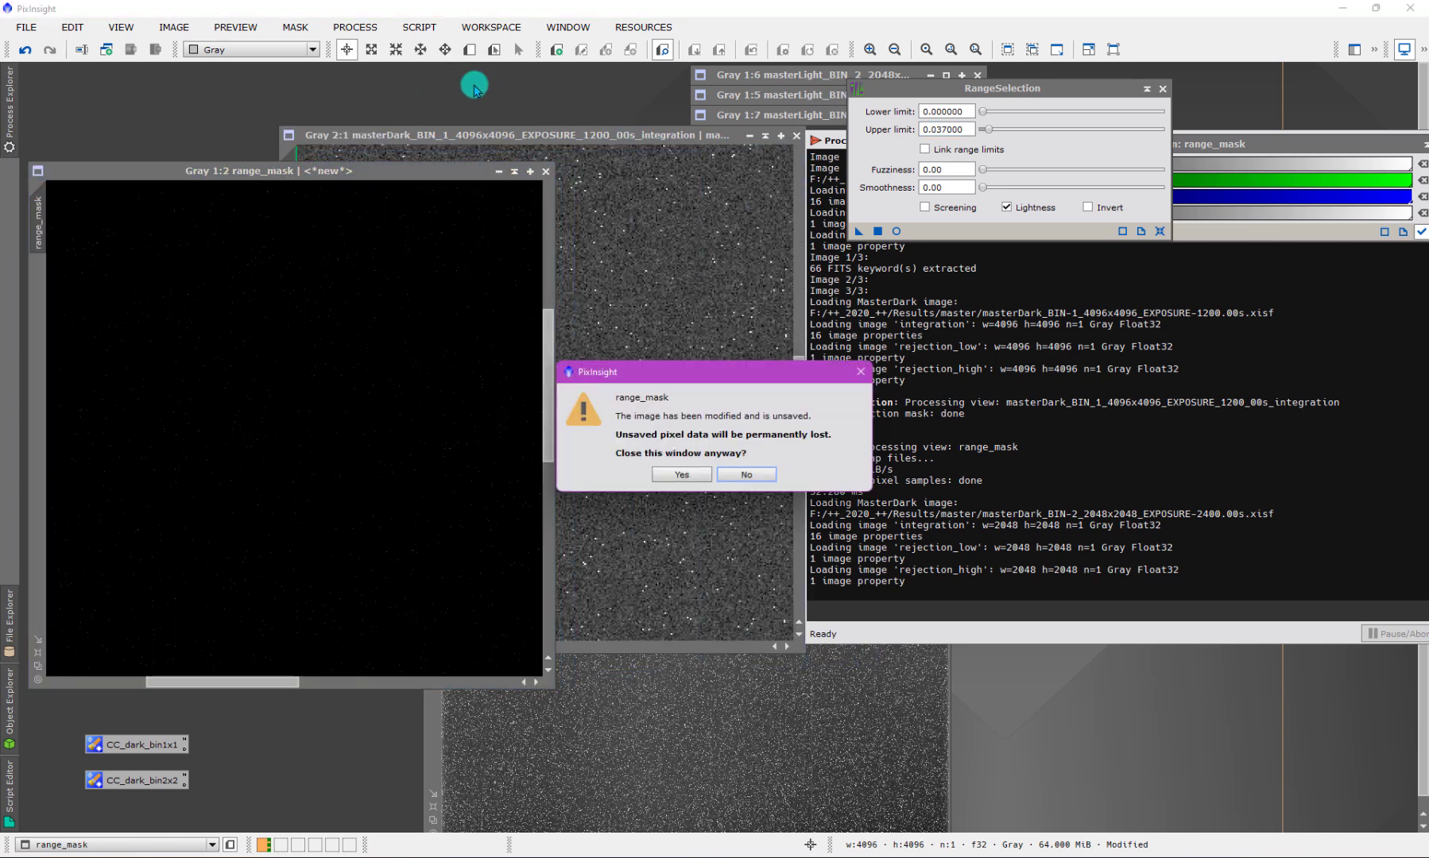
pyautogui.click(685, 475)
pyautogui.click(361, 28)
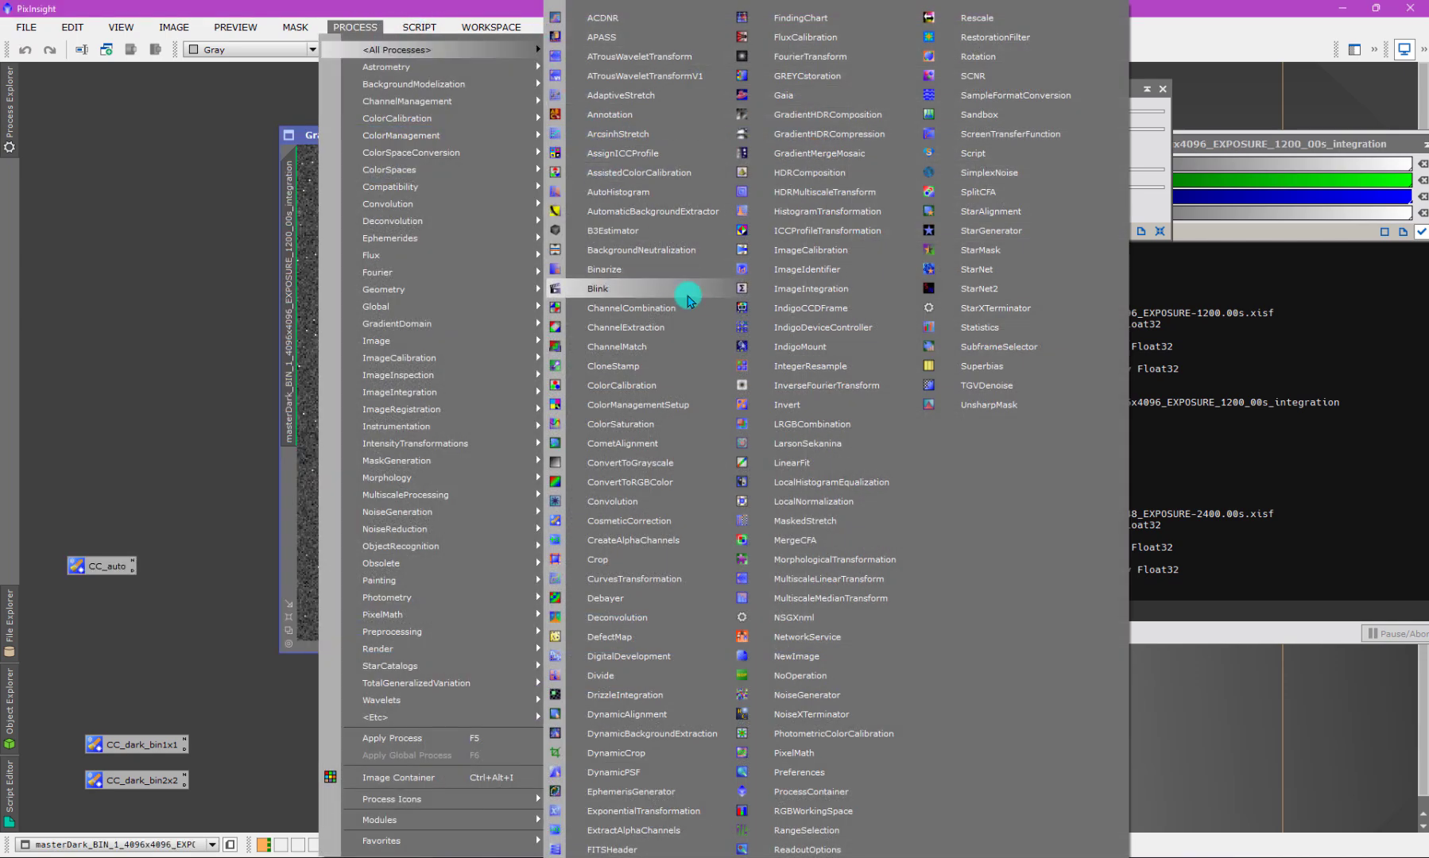
# Launch the WeightedBatchPreprocessing script from Script > Batch Processing.
pyautogui.moveTo(427, 29)
pyautogui.moveTo(508, 67)
pyautogui.click(682, 225)
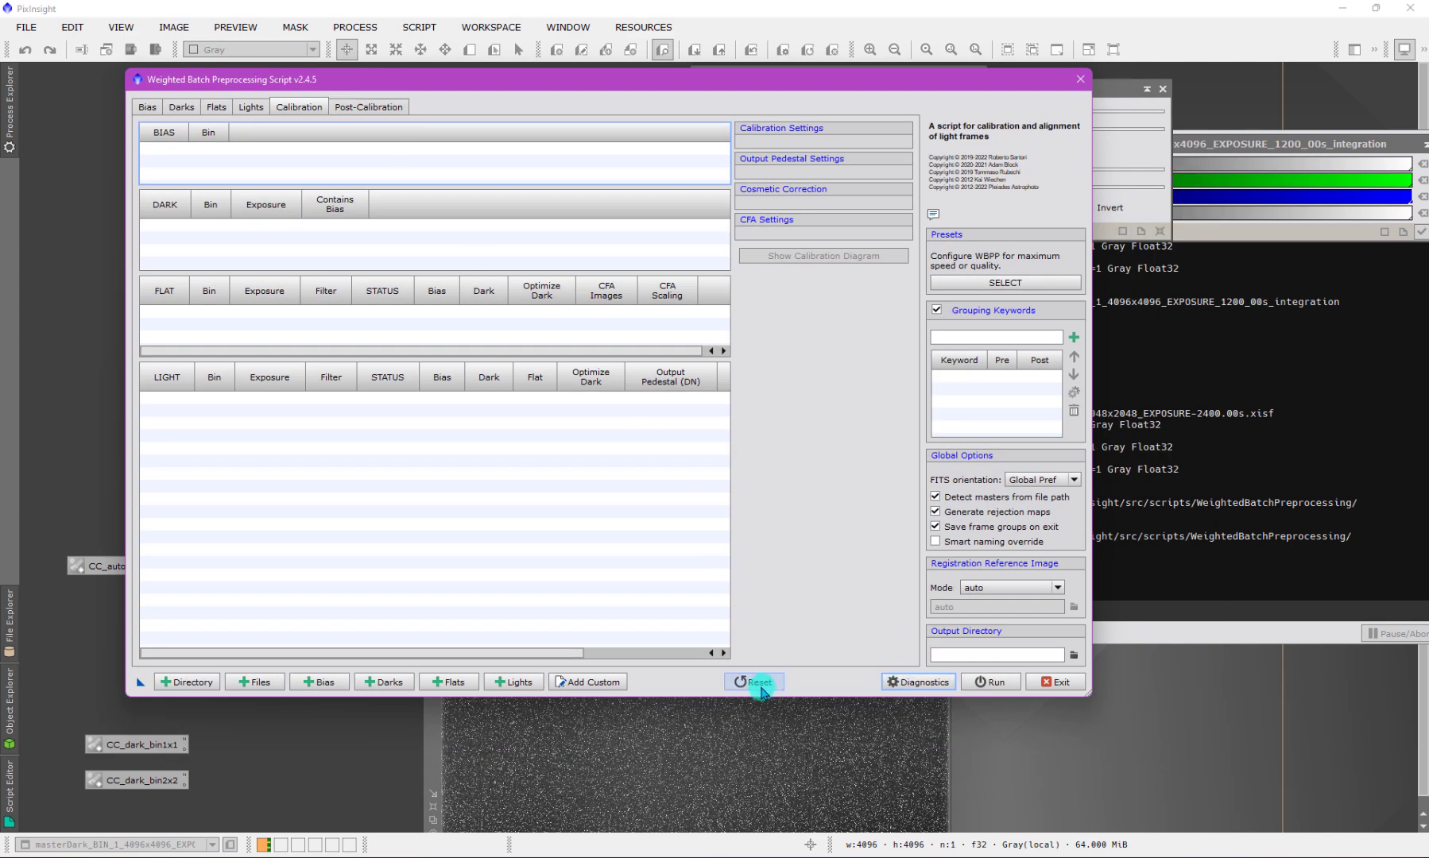
# Load all Orion project frames from the root folder and select the Red and Green light groups.
pyautogui.click(189, 685)
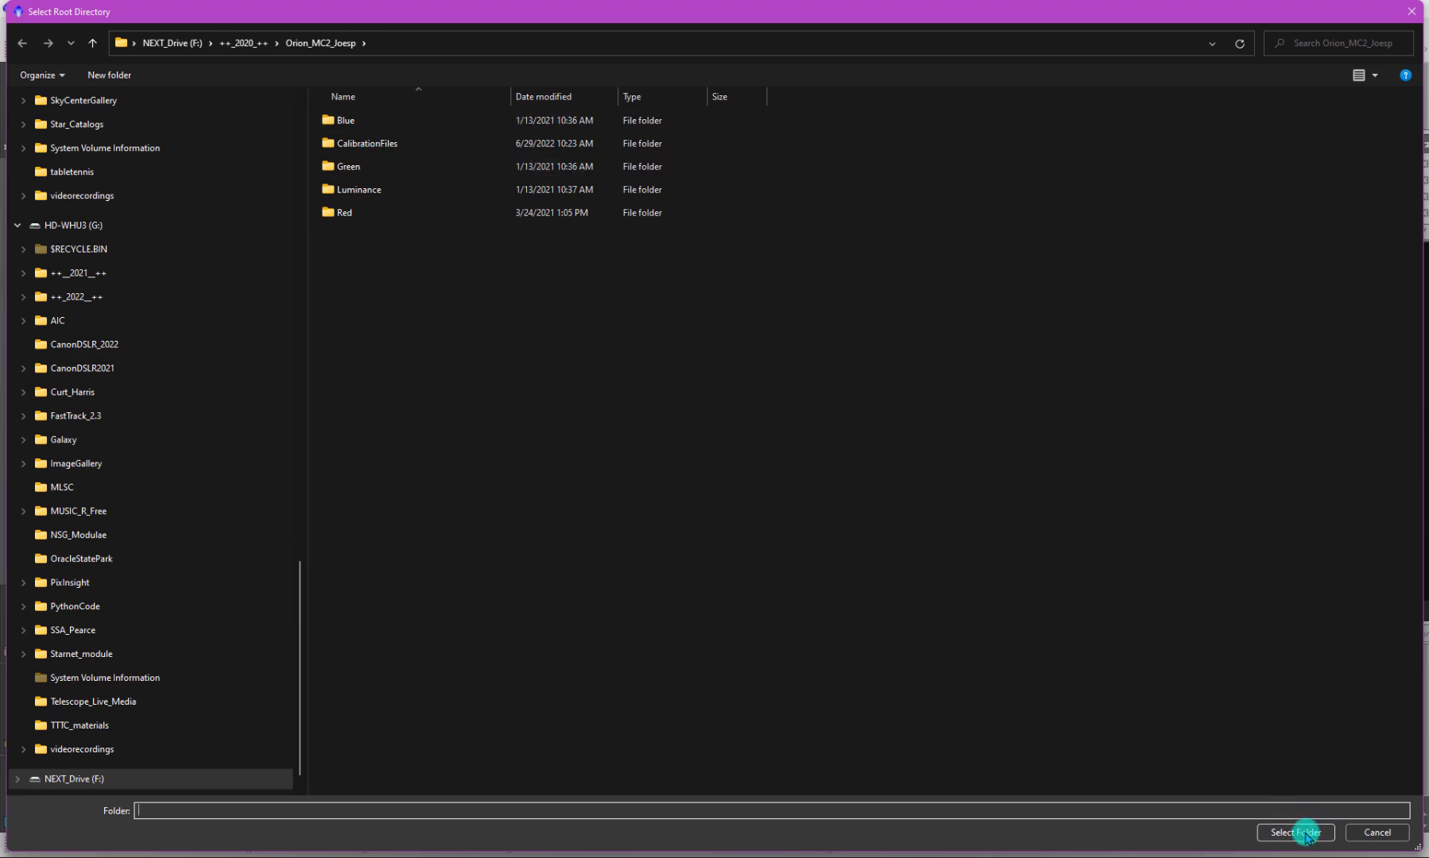
pyautogui.click(1295, 832)
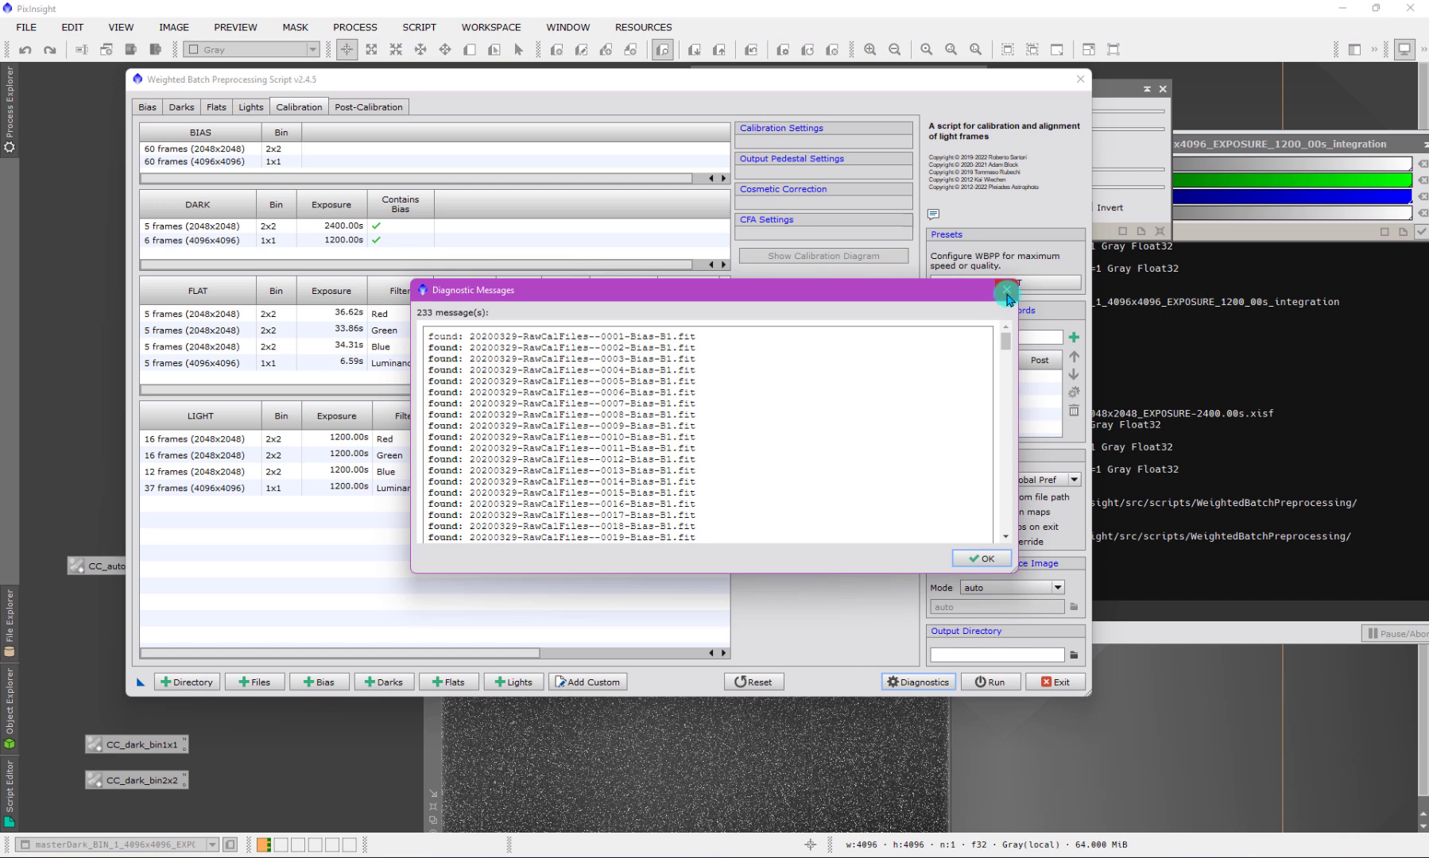
pyautogui.click(1006, 296)
pyautogui.click(409, 440)
pyautogui.click(436, 456)
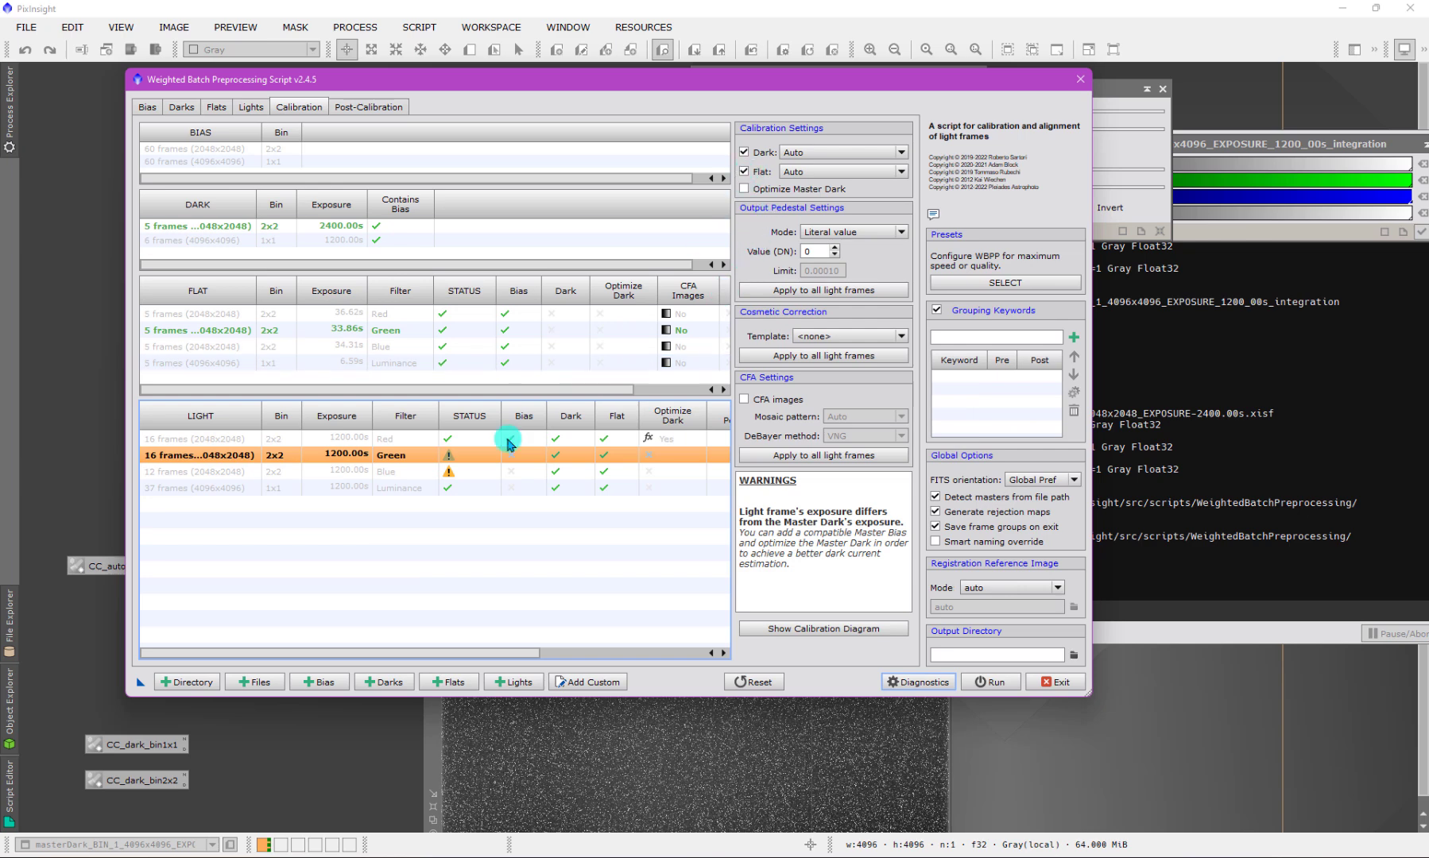
# Enable Optimize Master Dark for the Green and Blue light groups.
pyautogui.click(743, 188)
pyautogui.click(456, 472)
pyautogui.click(746, 191)
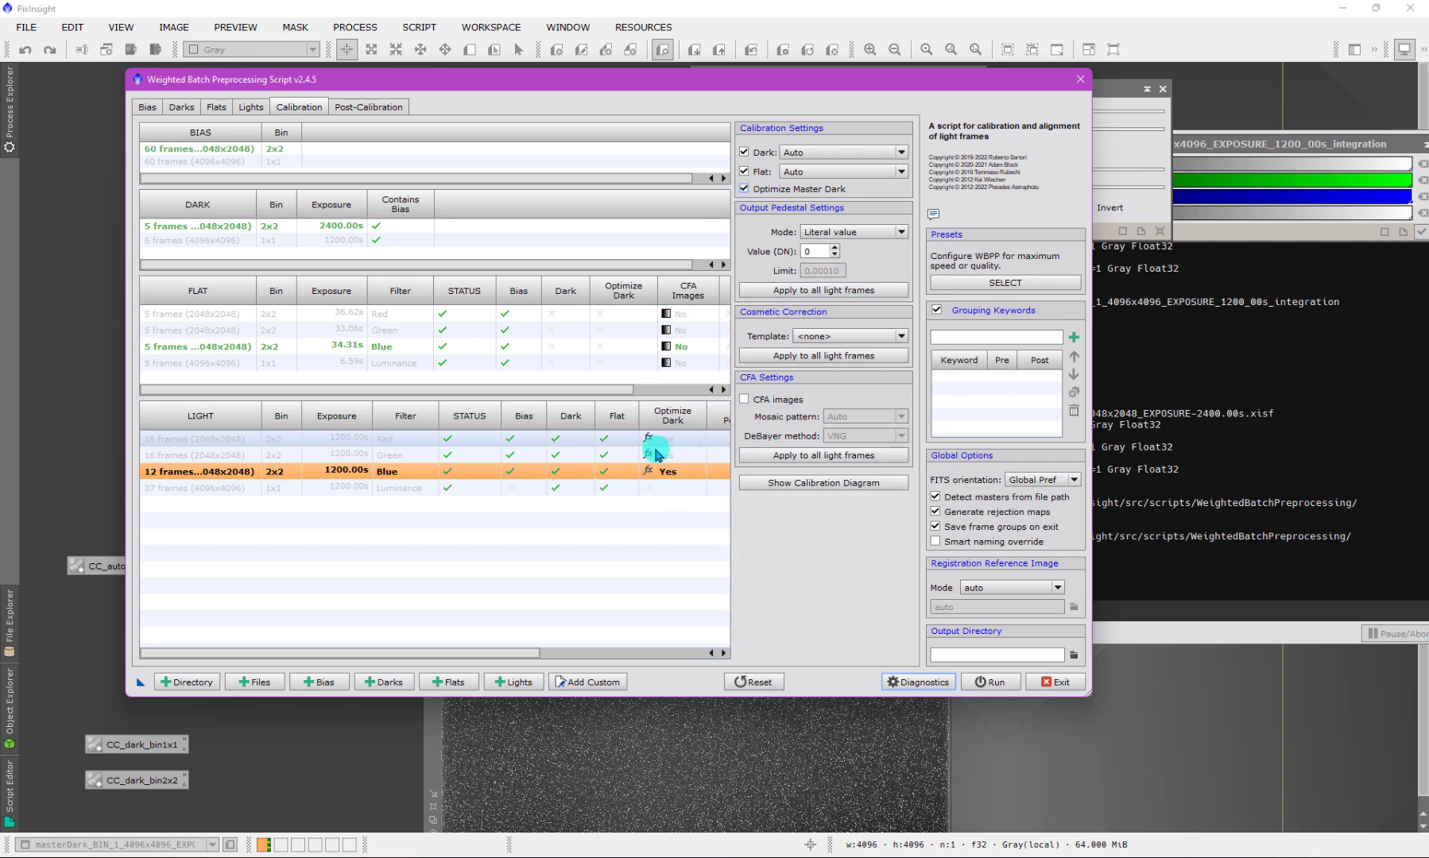
# Choose CC_auto as the Luminance template and apply it to all light groups.
pyautogui.click(346, 491)
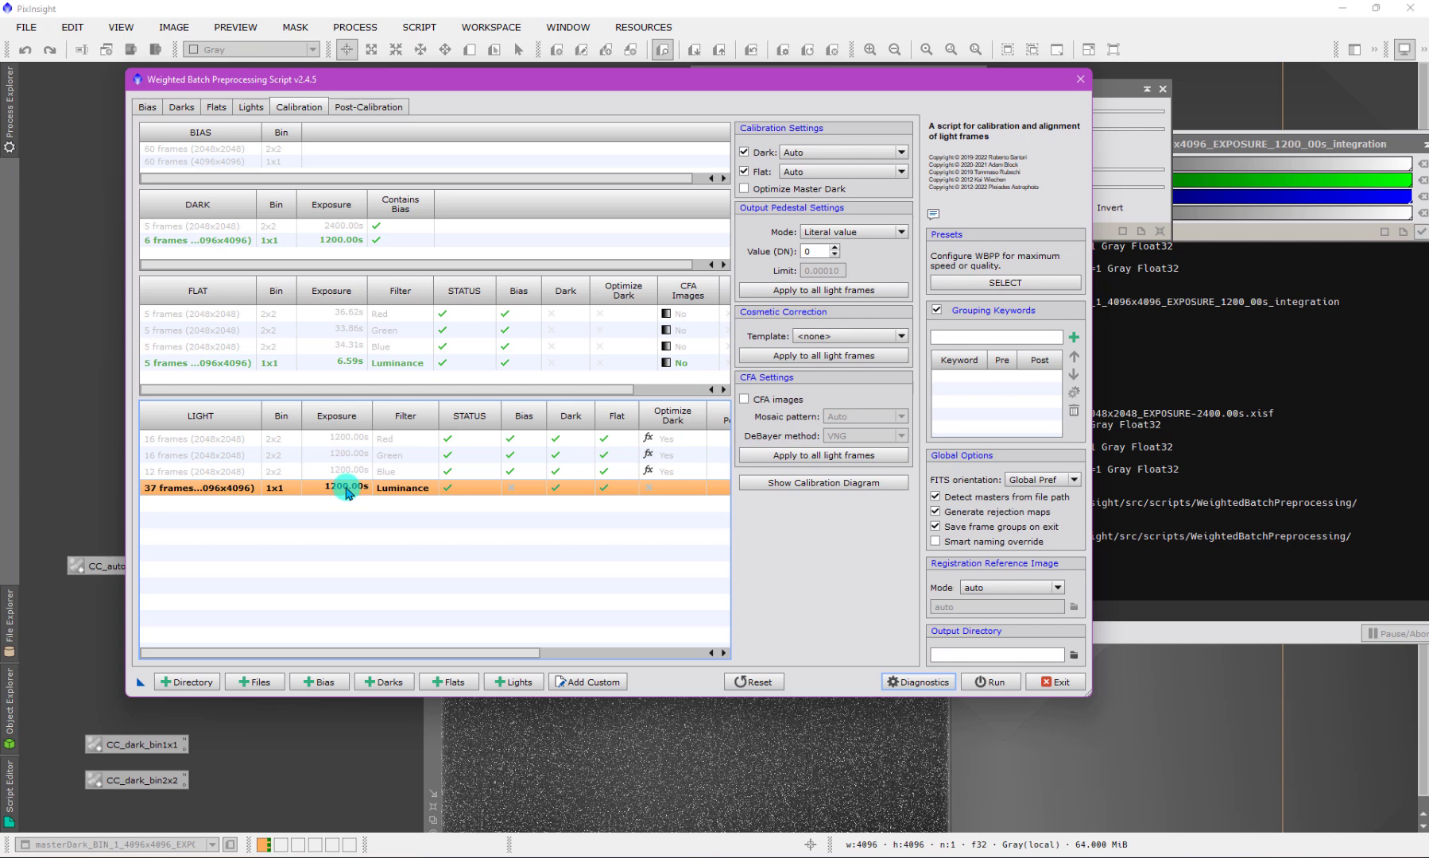
pyautogui.click(820, 336)
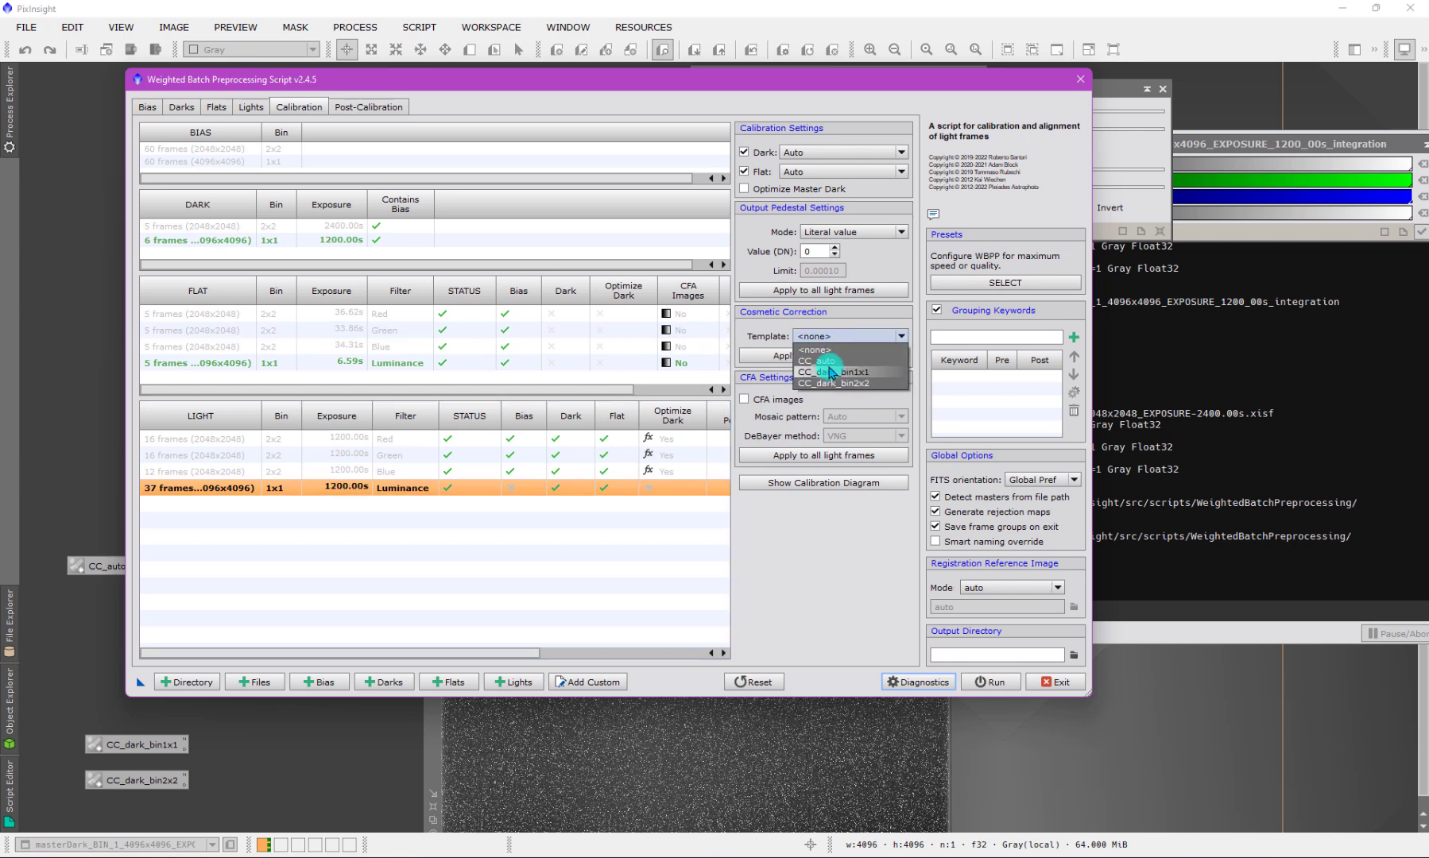
pyautogui.click(823, 361)
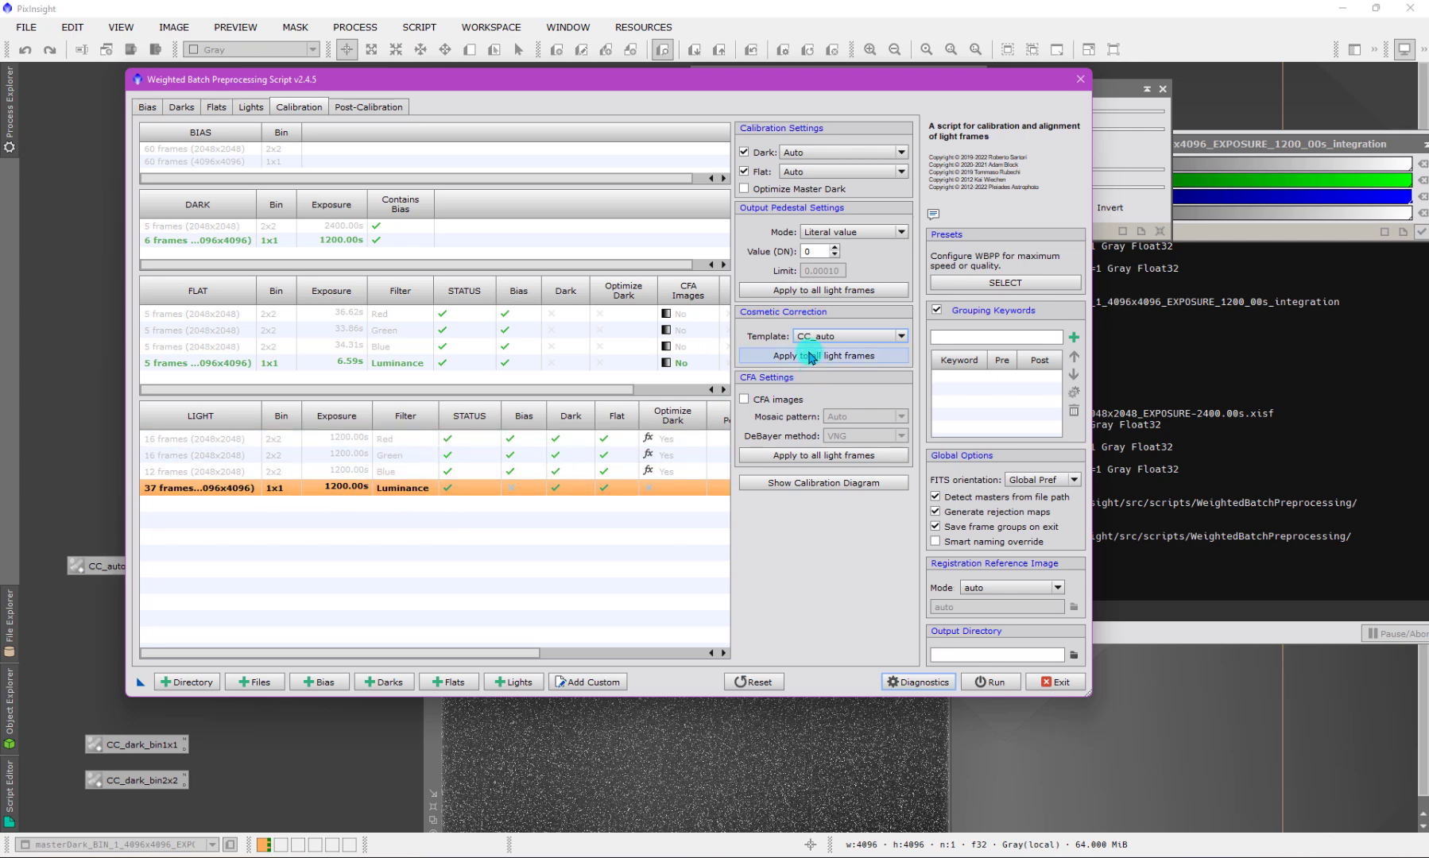
pyautogui.moveTo(1100, 698); pyautogui.dragTo(1348, 696)
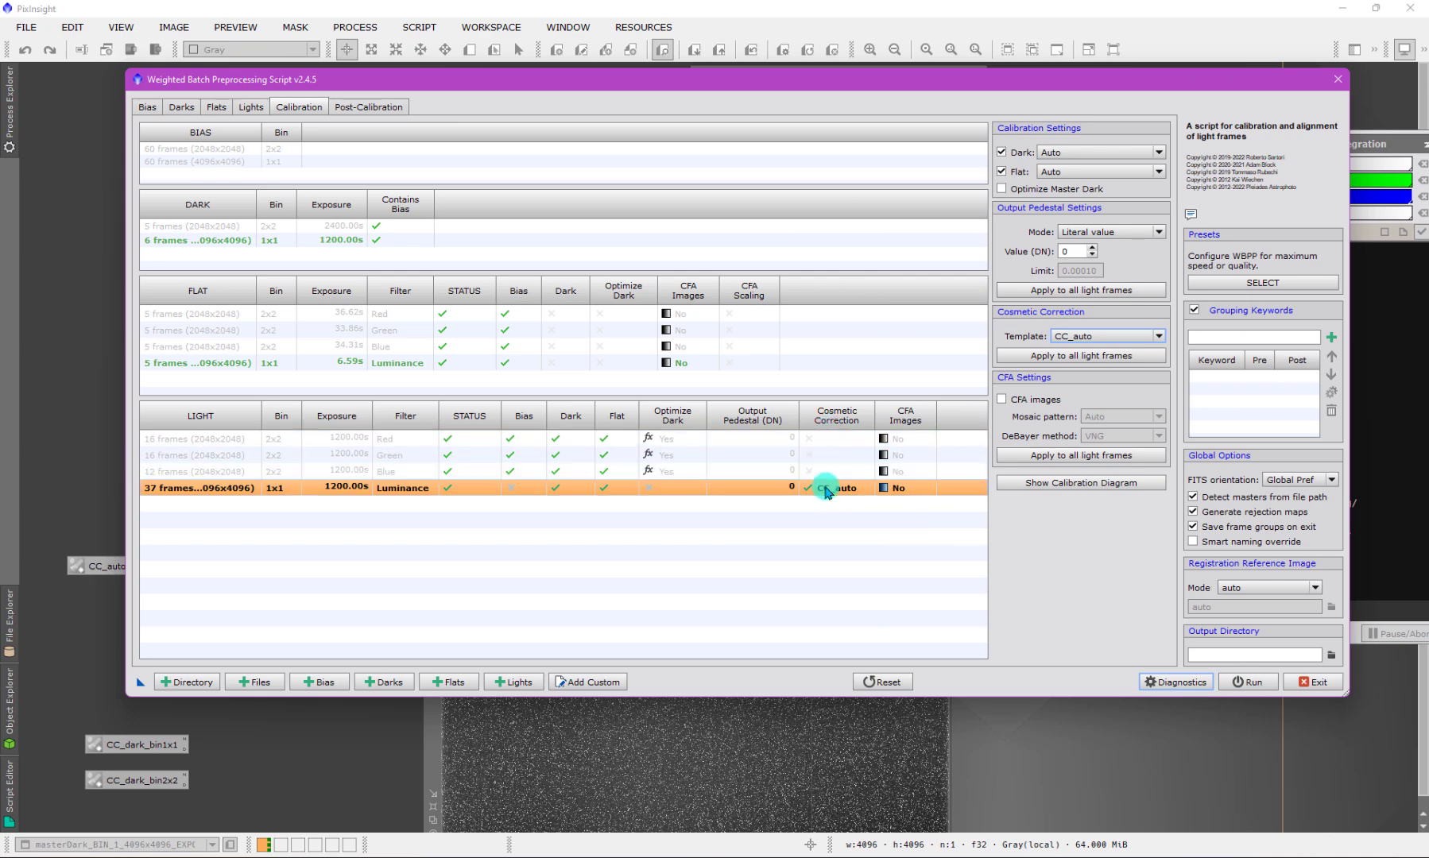
pyautogui.click(1066, 355)
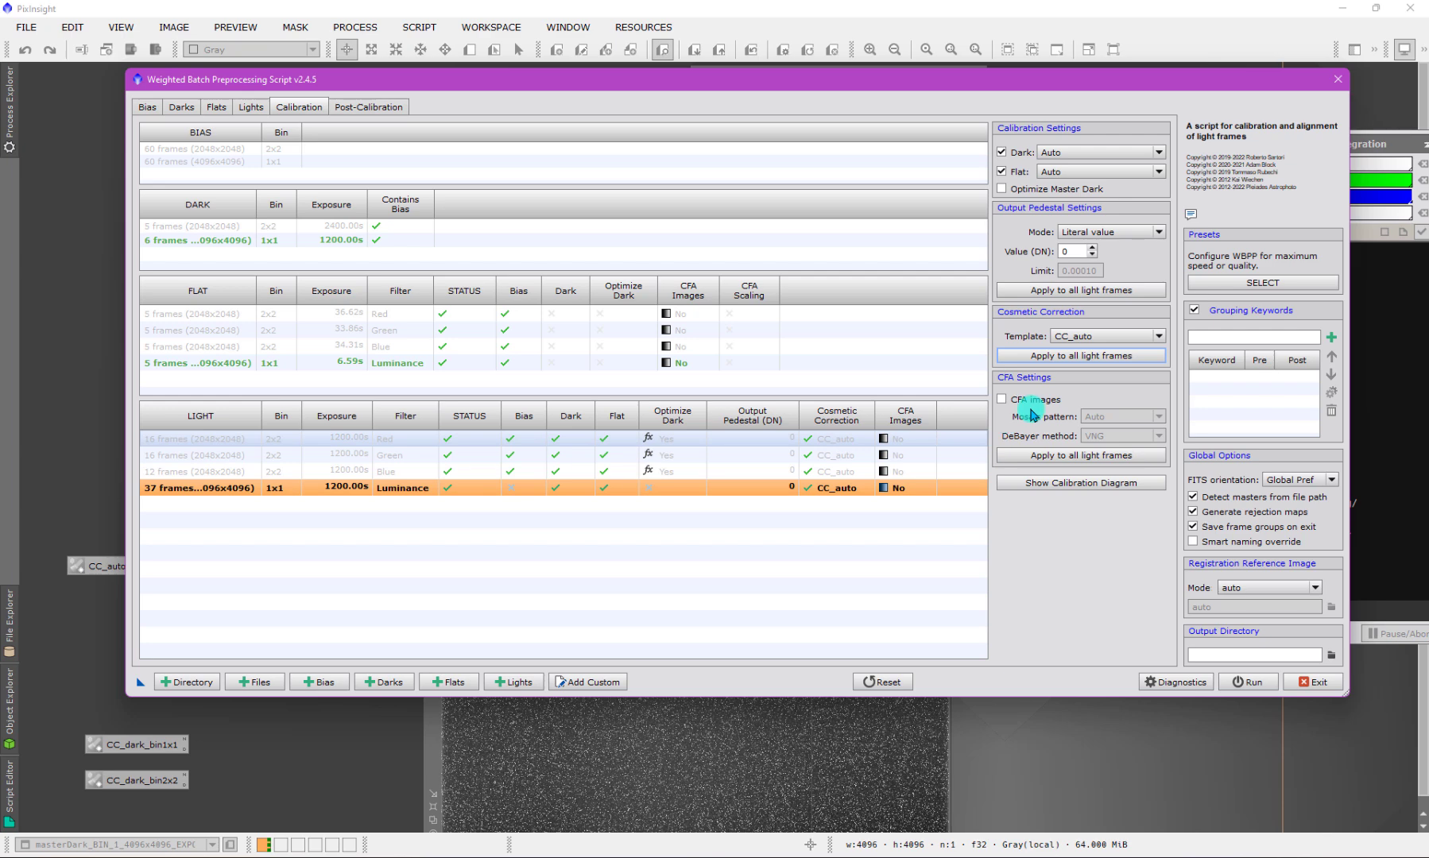
# Assign the CC_dark_bin1x1 cosmetic correction template to the Luminance light group.
pyautogui.click(1084, 337)
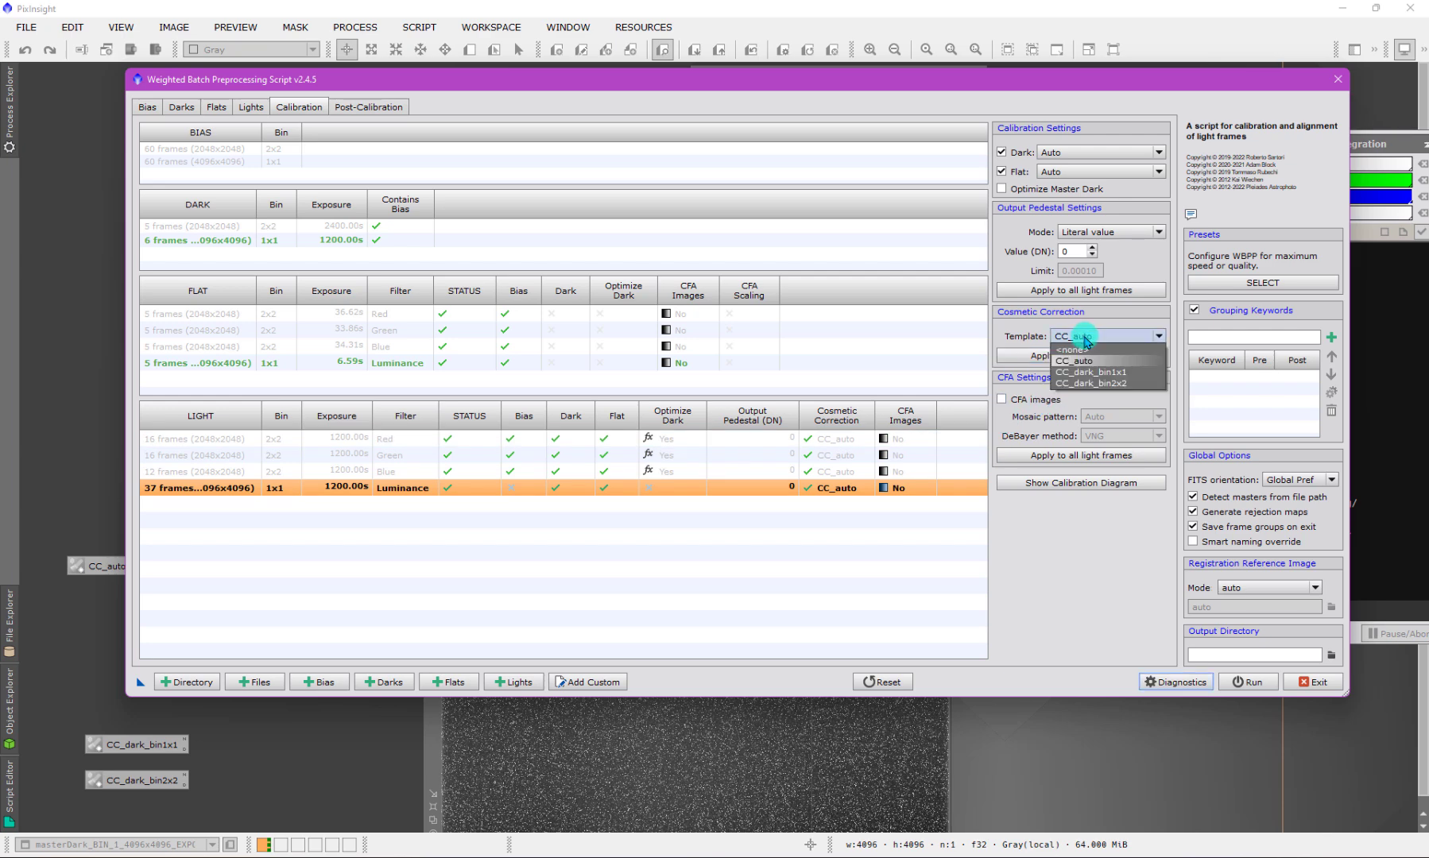
pyautogui.click(1090, 371)
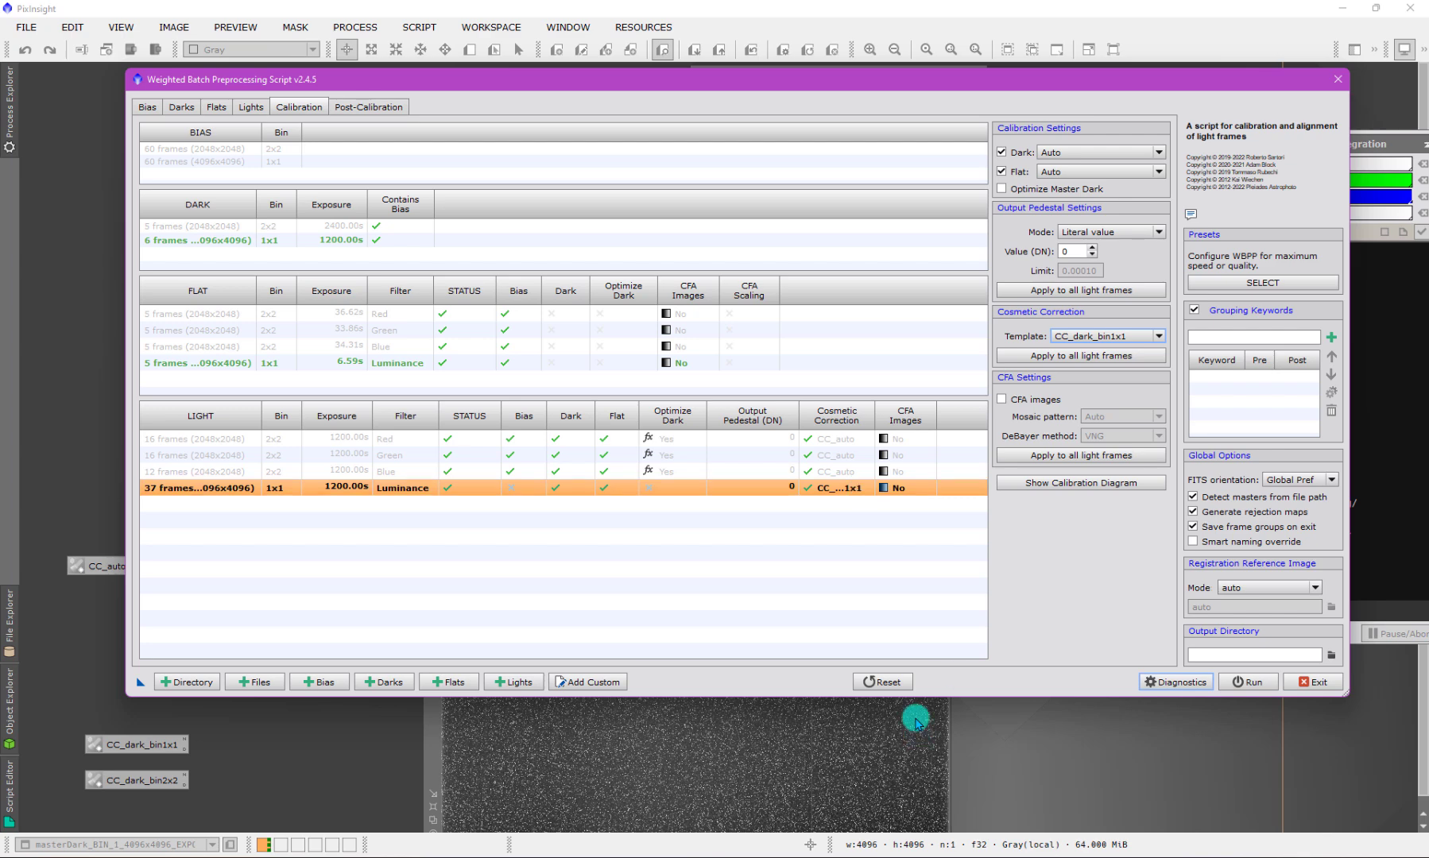
pyautogui.click(834, 472)
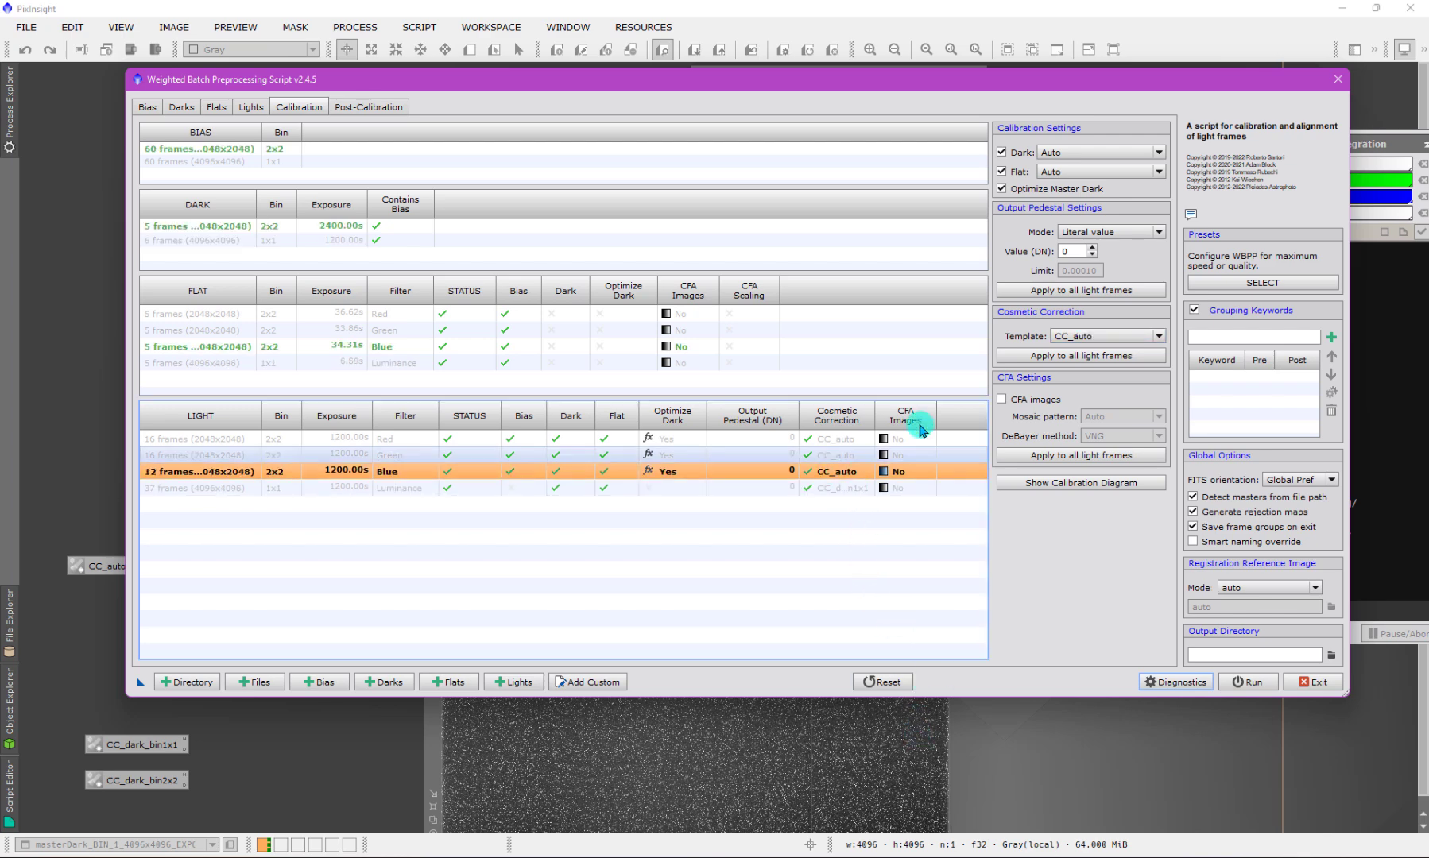
pyautogui.click(1033, 356)
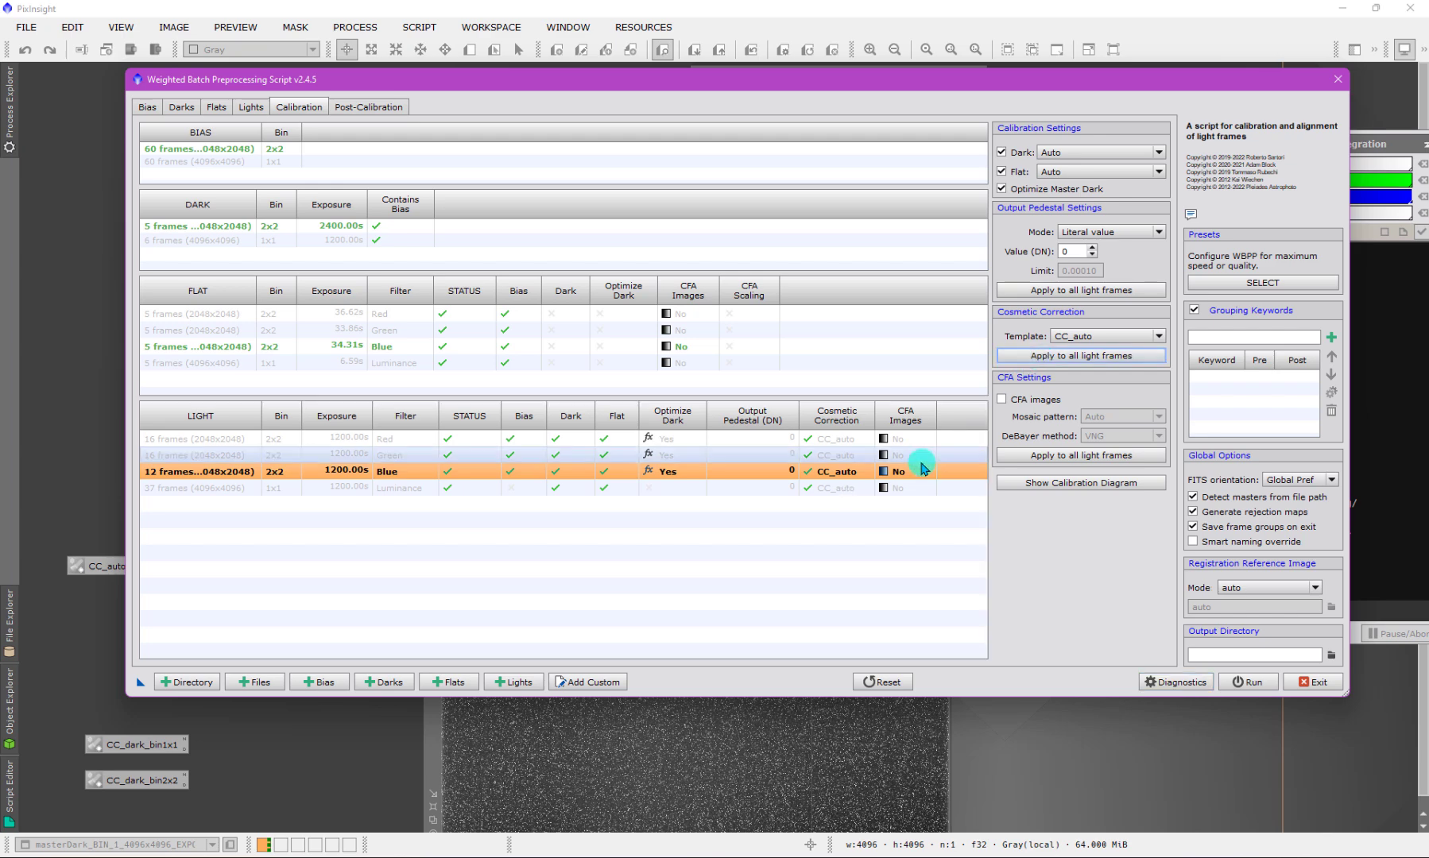
pyautogui.click(849, 487)
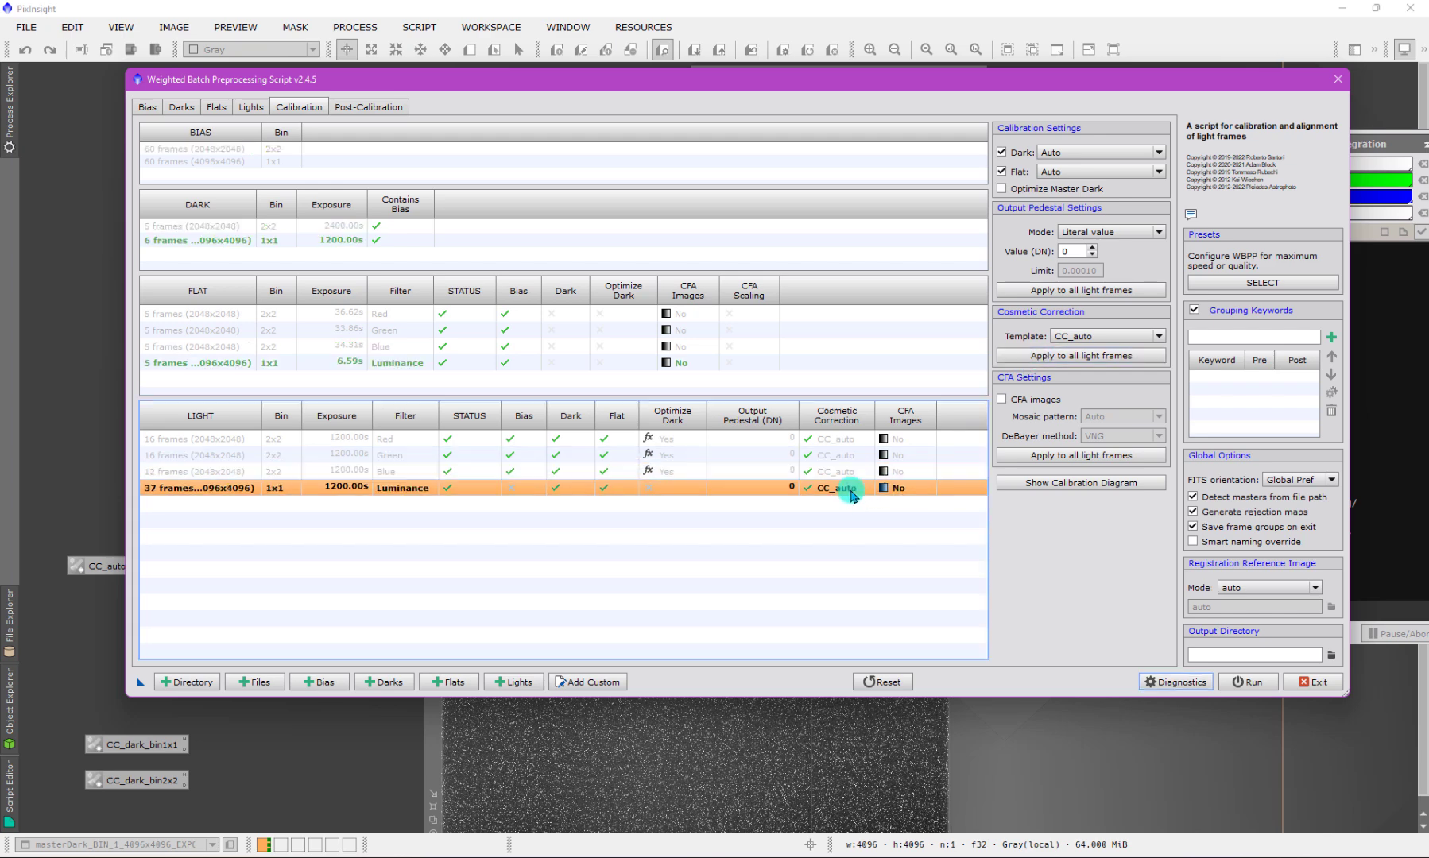
pyautogui.click(1087, 336)
pyautogui.click(1107, 378)
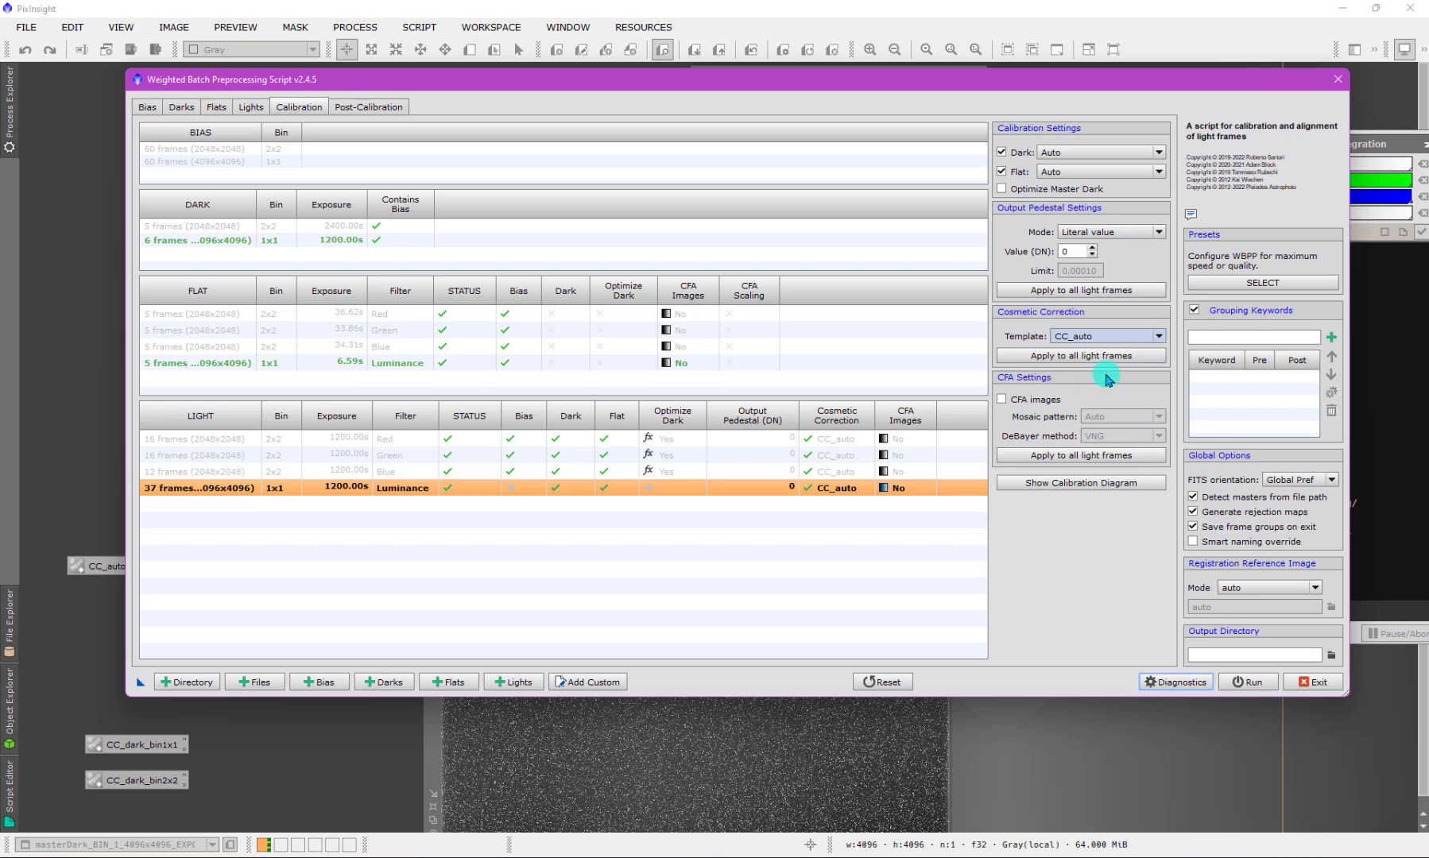
# Assign CC_dark_bin2x2 to the Blue, Green and Red light groups.
pyautogui.click(853, 472)
pyautogui.click(1112, 339)
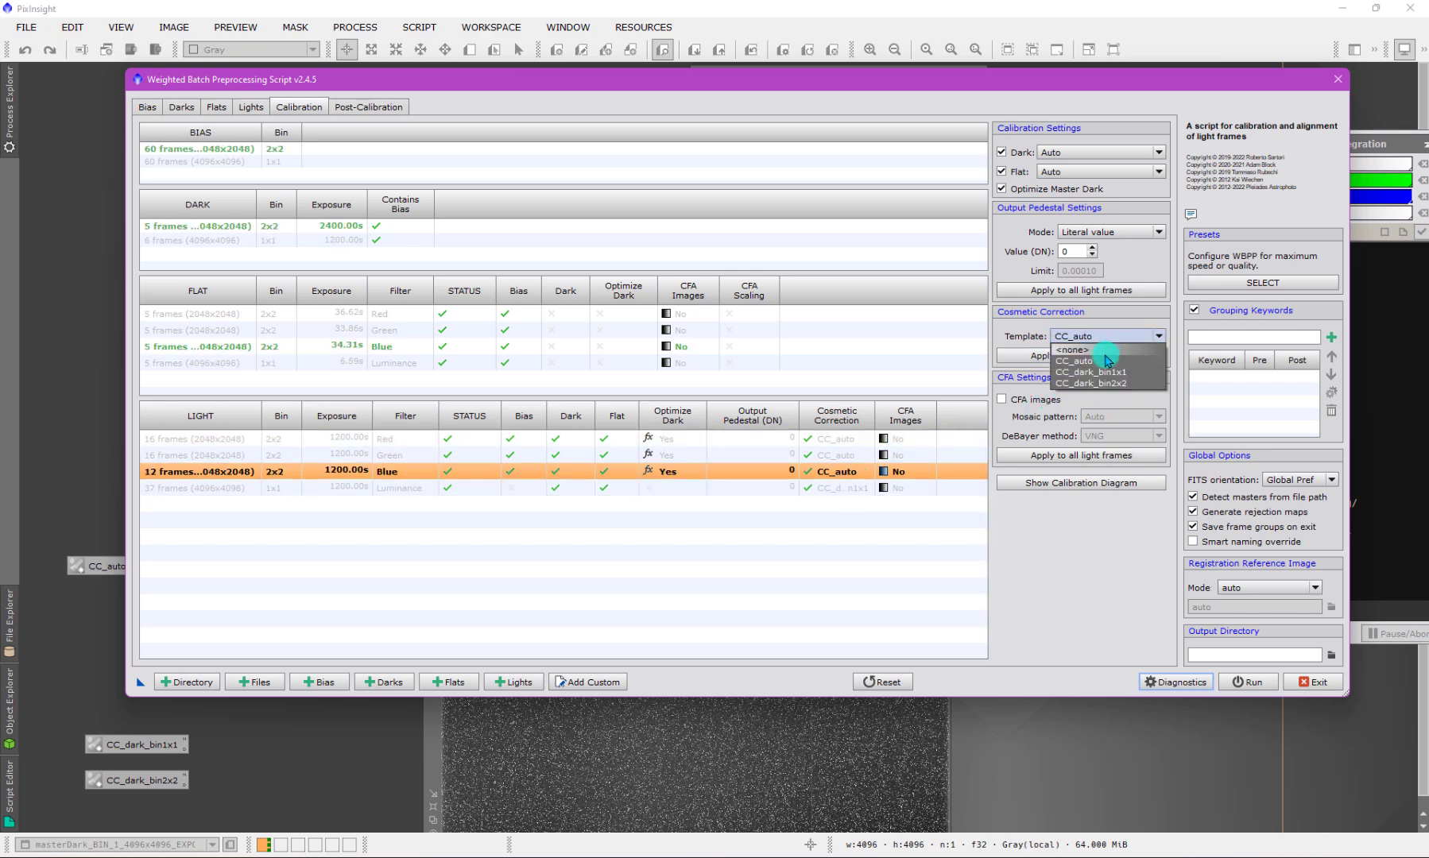
pyautogui.click(1068, 386)
pyautogui.click(843, 455)
pyautogui.click(1085, 343)
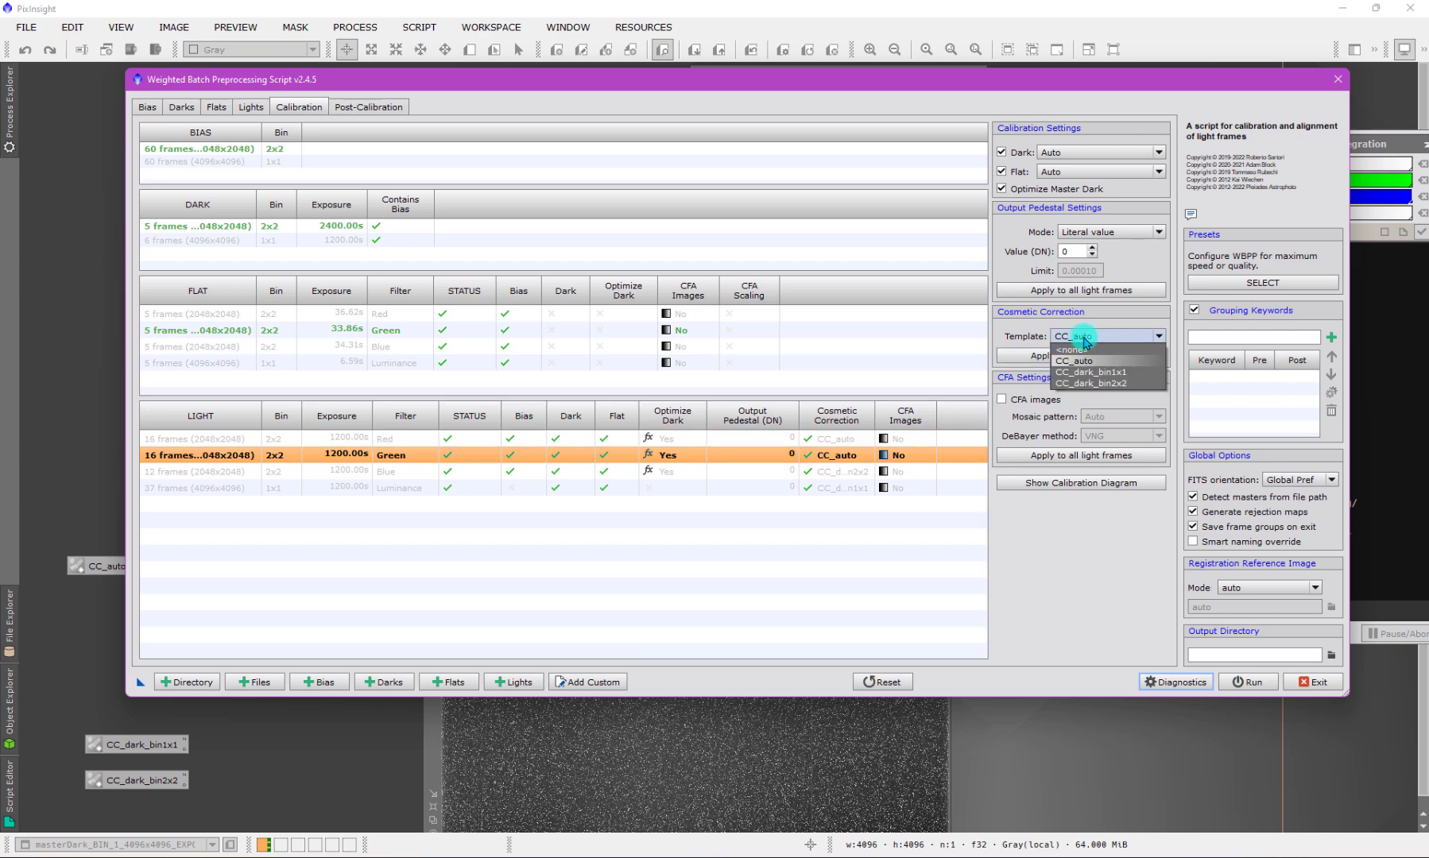
pyautogui.click(1083, 385)
pyautogui.click(850, 442)
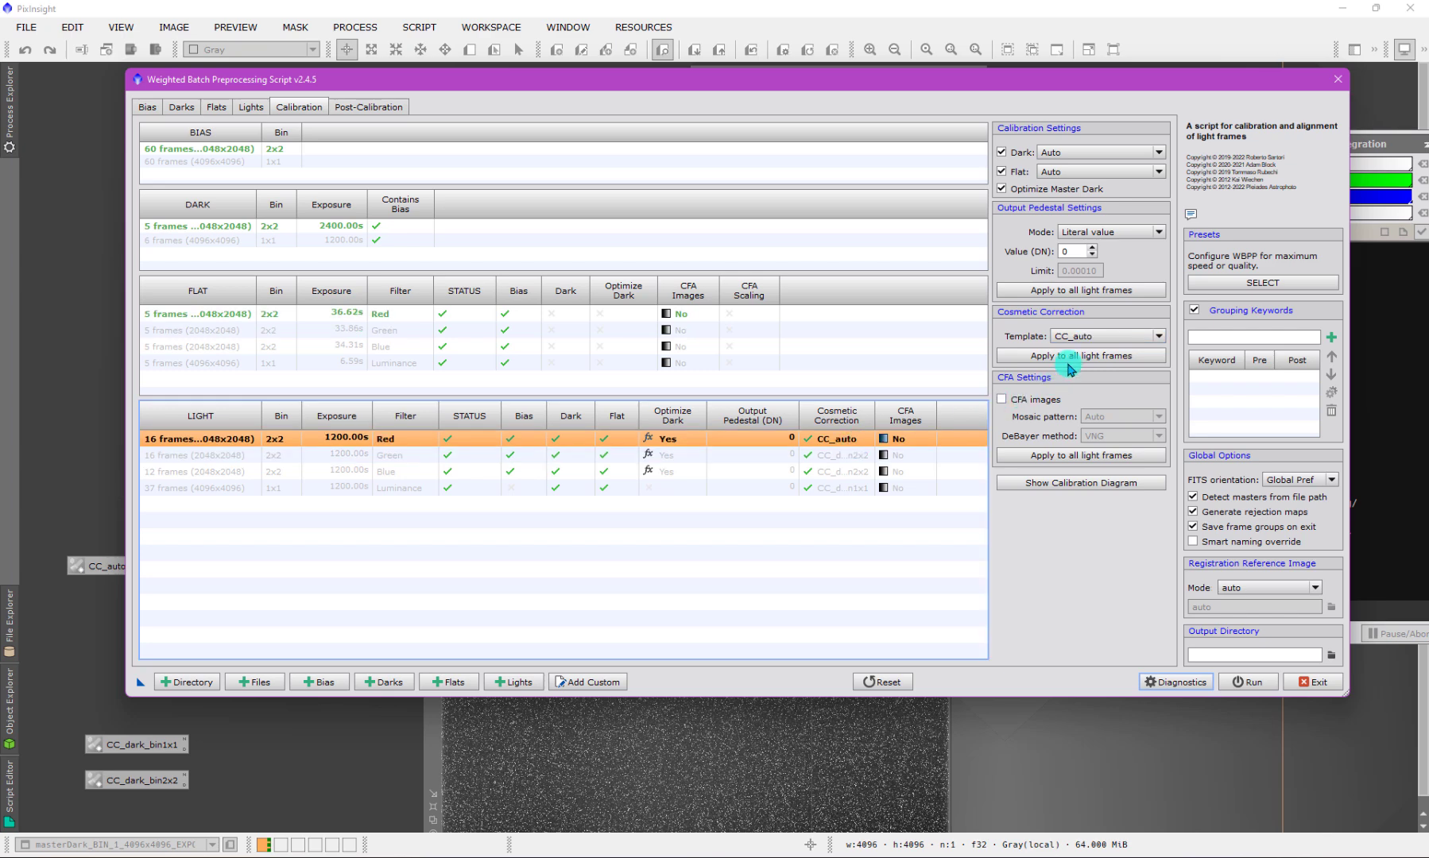
pyautogui.click(1096, 340)
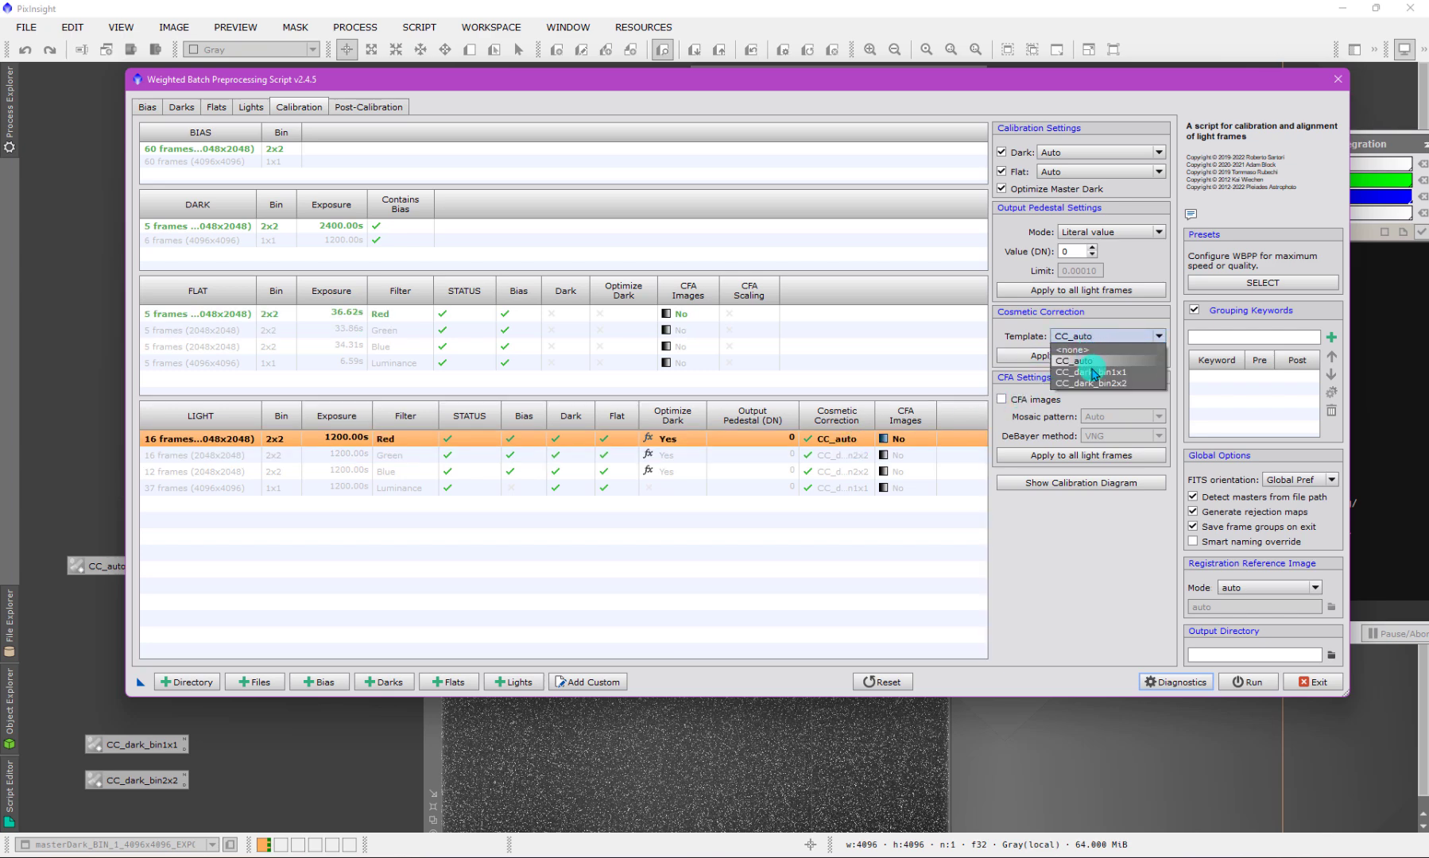
pyautogui.click(1115, 389)
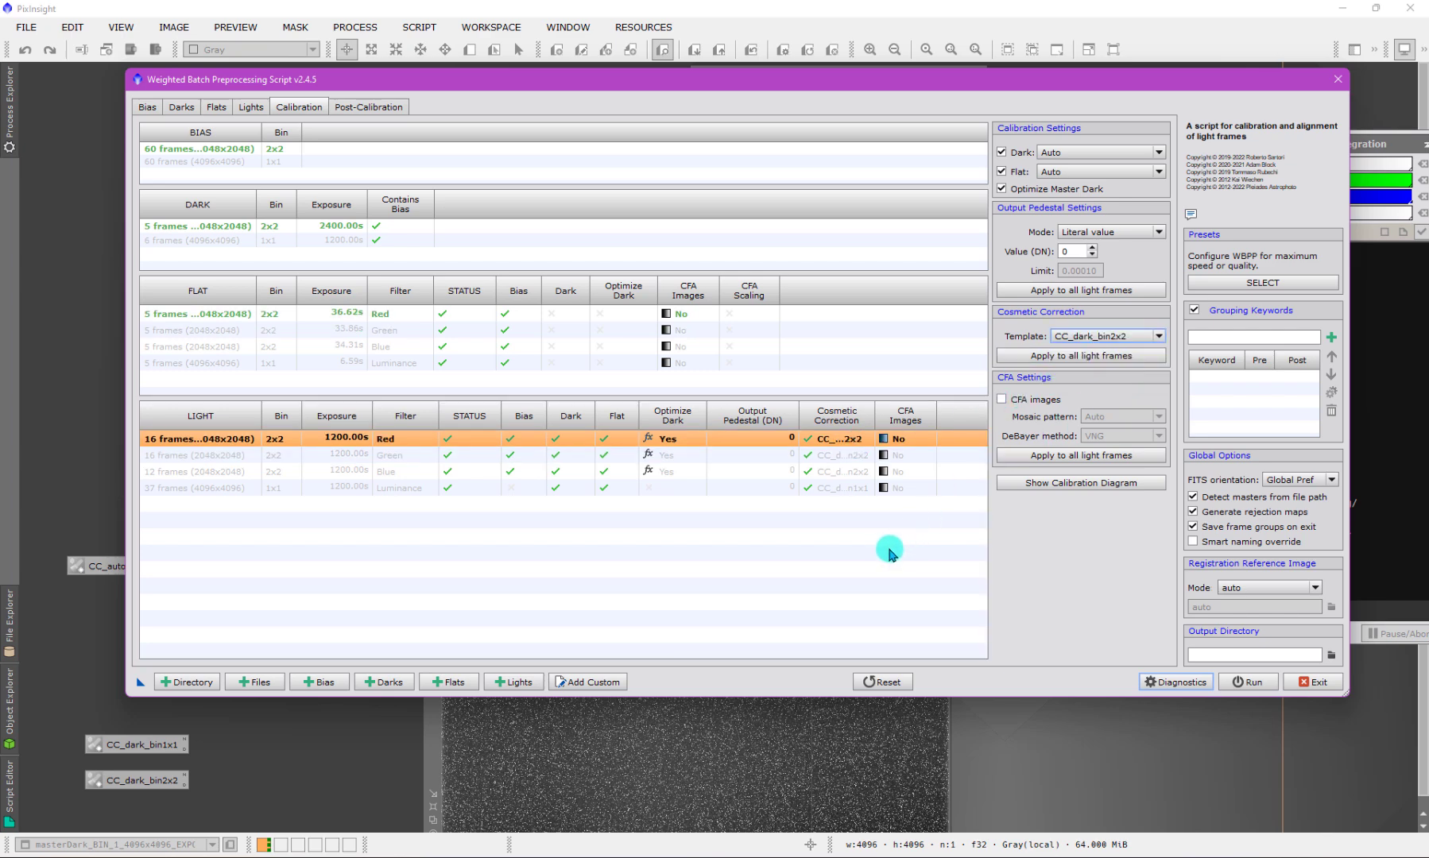